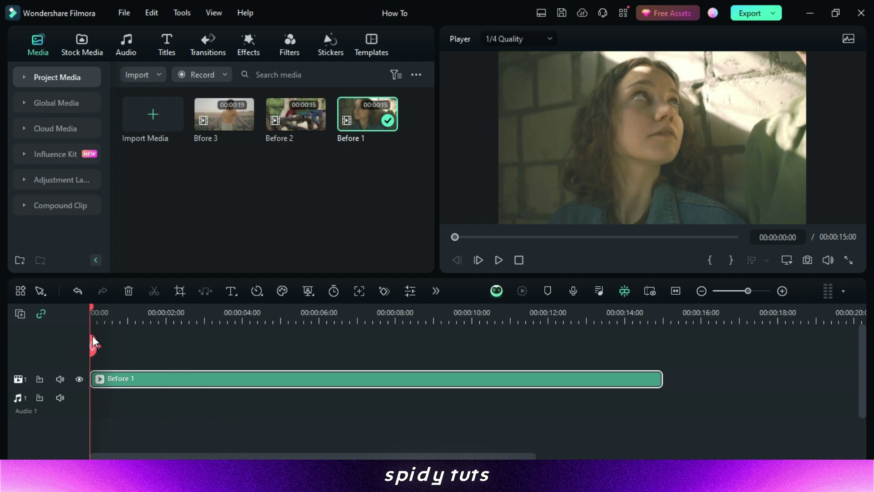
# - Open the colour settings of the Before 1 clip and look through the available LUT presets
pyautogui.click(87, 355)
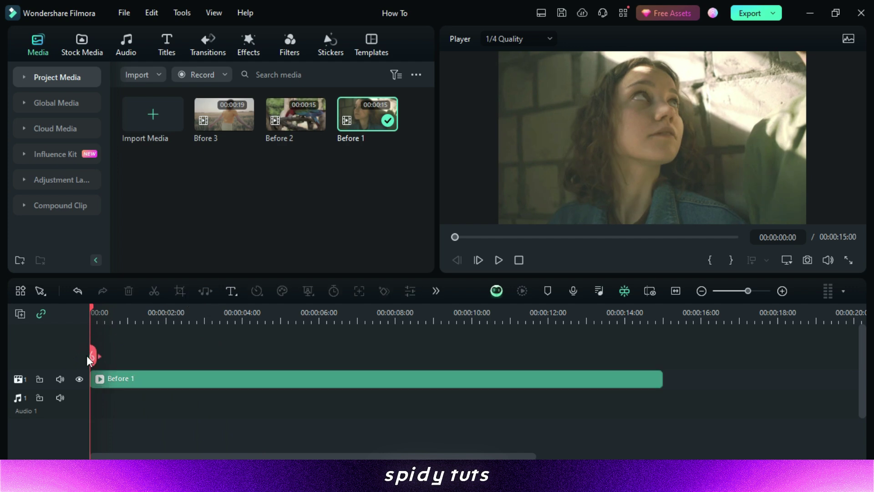
pyautogui.click(143, 373)
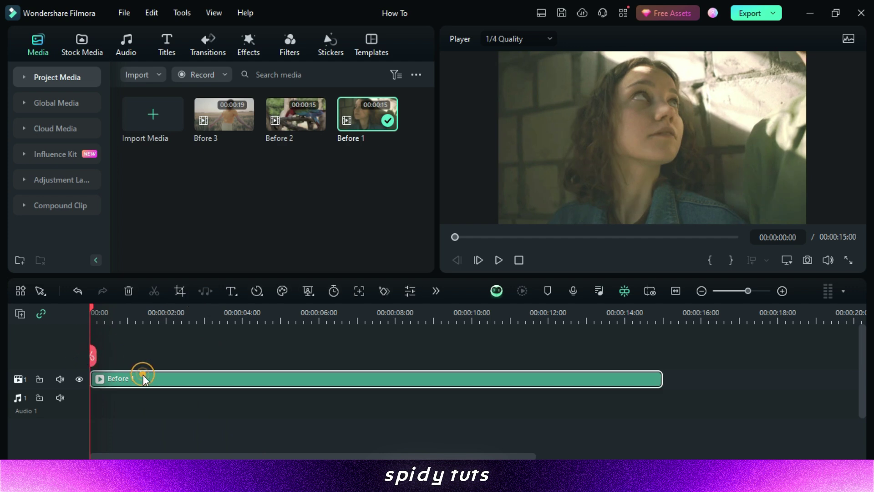
pyautogui.click(411, 290)
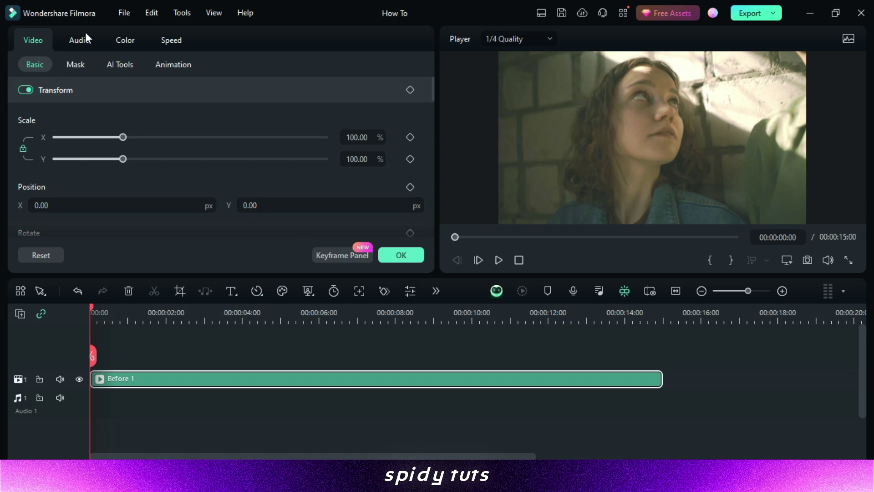
pyautogui.click(128, 39)
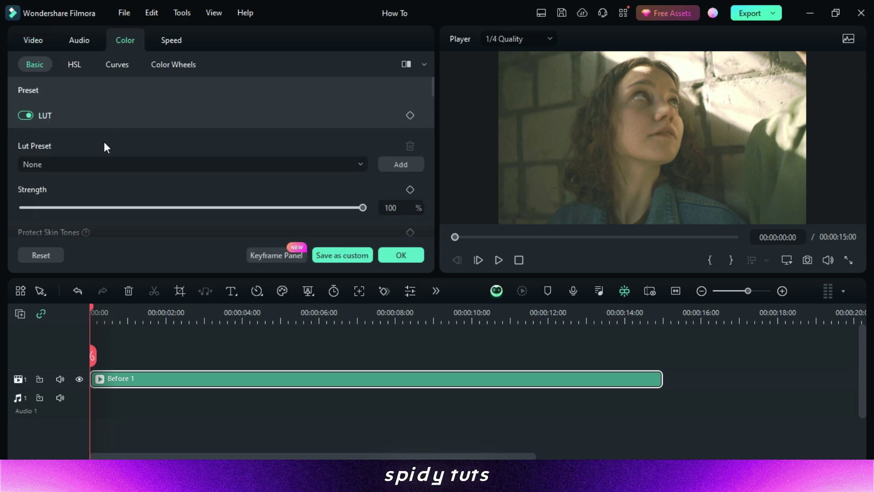
pyautogui.click(86, 162)
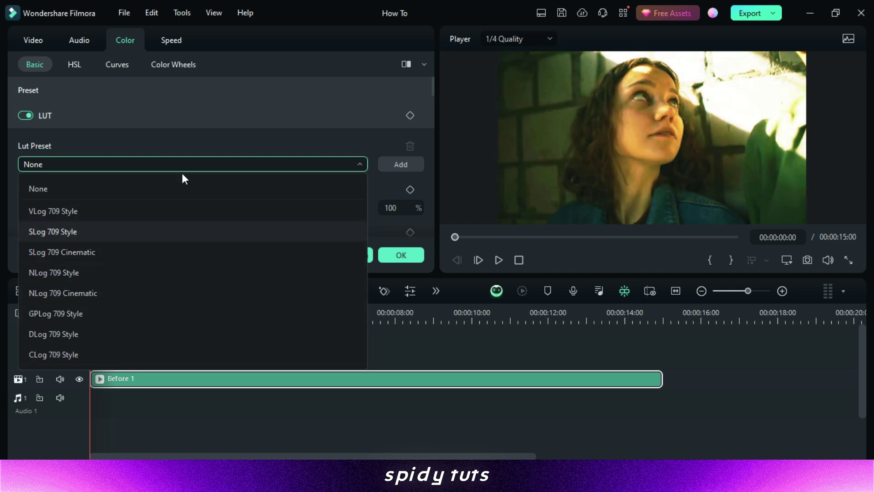
pyautogui.click(217, 131)
# - Increase the Before 1 clip's contrast moderately in the basic Light adjustments
pyautogui.scroll(-5, 152, 181)
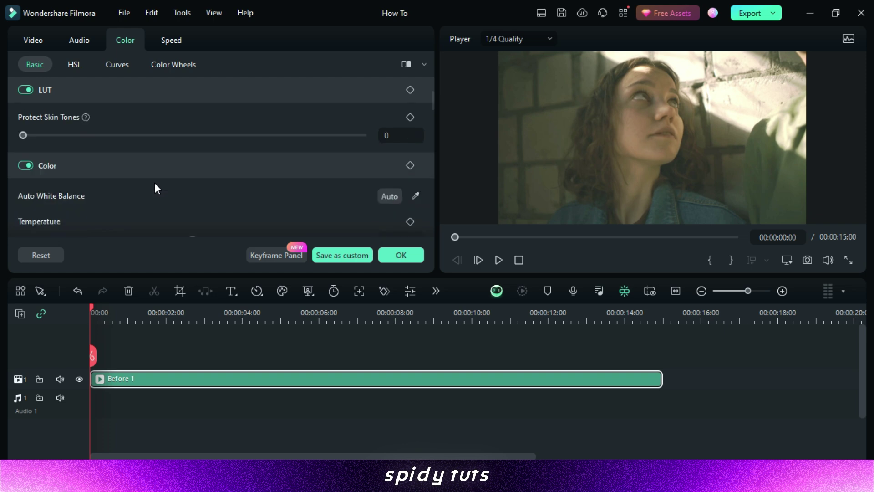
pyautogui.scroll(-3, 160, 180)
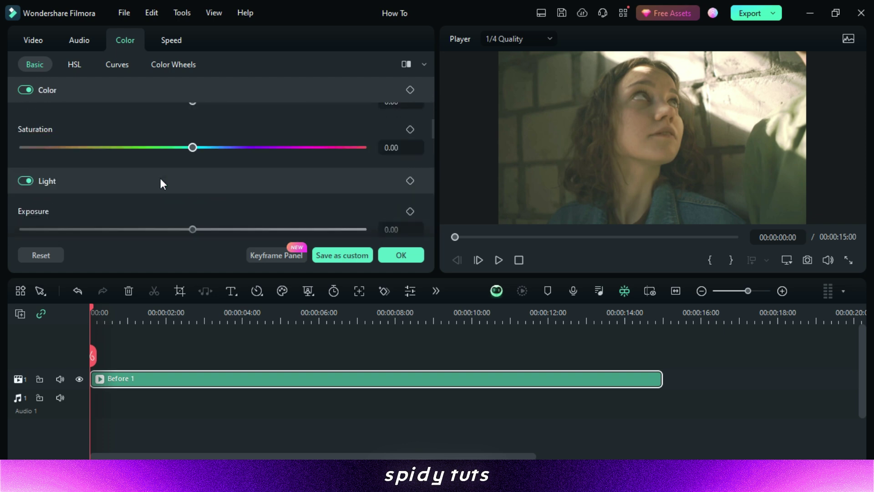
pyautogui.scroll(-2, 162, 179)
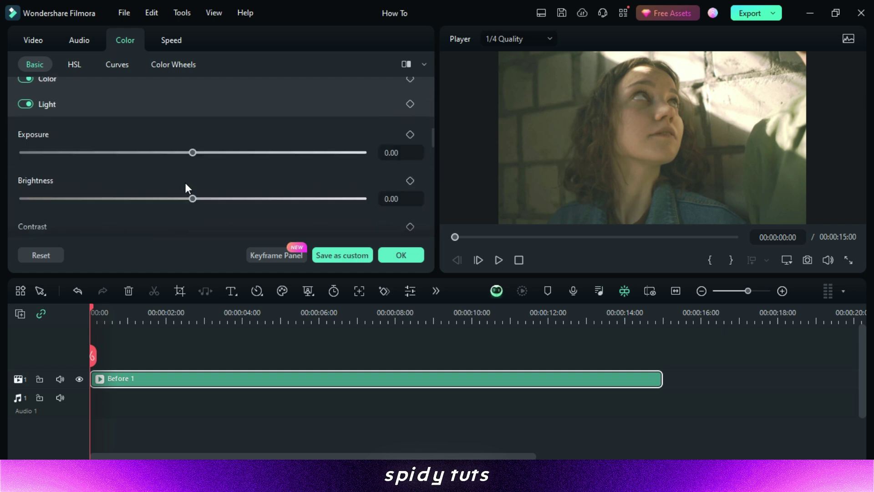
pyautogui.scroll(-1, 195, 197)
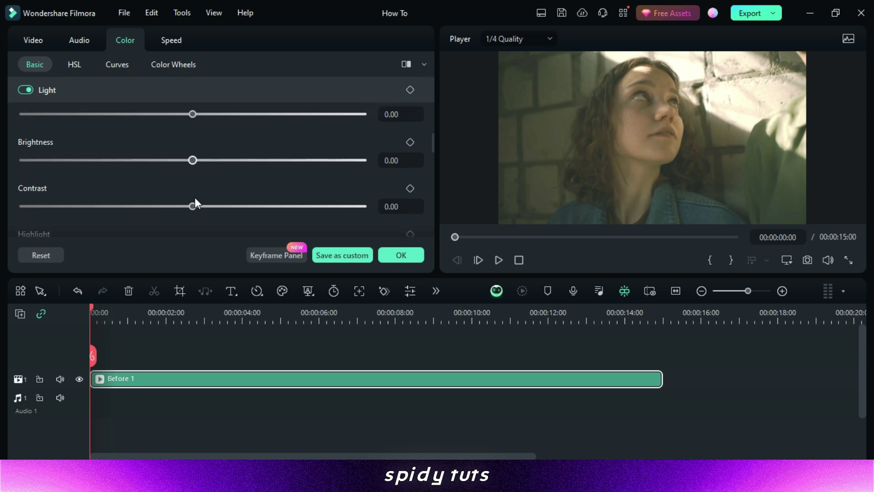
pyautogui.moveTo(192, 204); pyautogui.dragTo(248, 206)
# - Darken the clip's tones by setting Shadow to -15, lowering White slightly and setting Black to -15
pyautogui.scroll(-1, 248, 206)
pyautogui.scroll(-2, 199, 209)
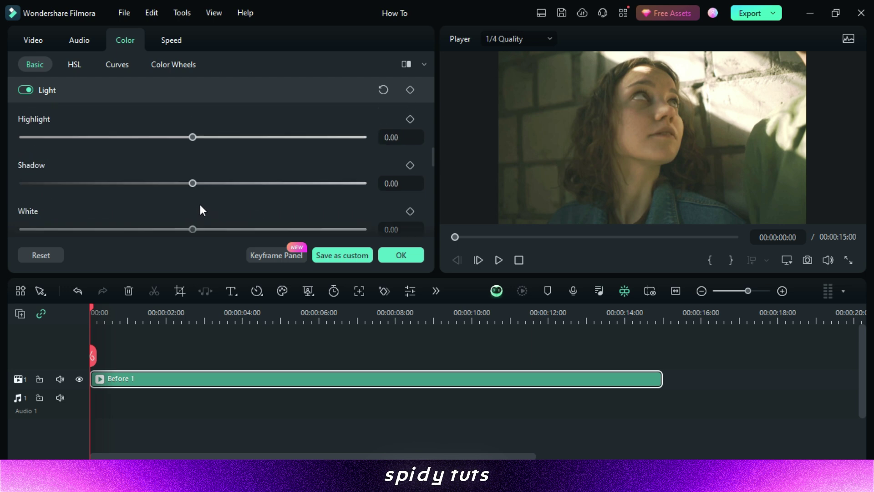
pyautogui.moveTo(193, 183); pyautogui.dragTo(167, 183)
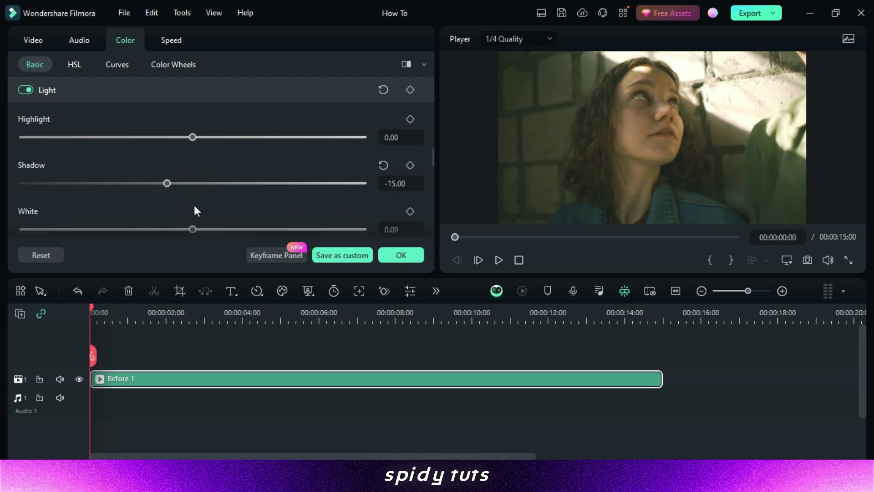
pyautogui.moveTo(192, 229); pyautogui.dragTo(176, 230)
pyautogui.scroll(-1, 178, 228)
pyautogui.scroll(-1, 183, 218)
pyautogui.moveTo(193, 198); pyautogui.dragTo(168, 199)
# - Sharpen the Before 1 clip by setting Sharpen to about 41
pyautogui.scroll(-2, 170, 200)
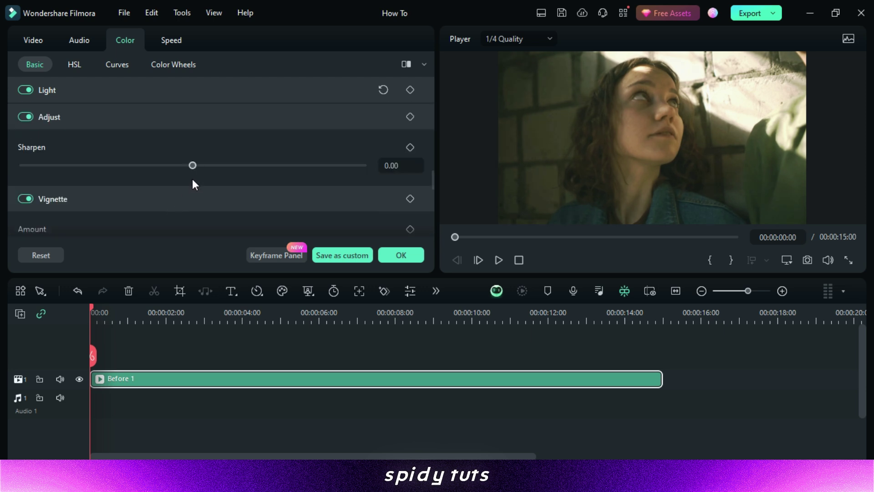
pyautogui.click(264, 161)
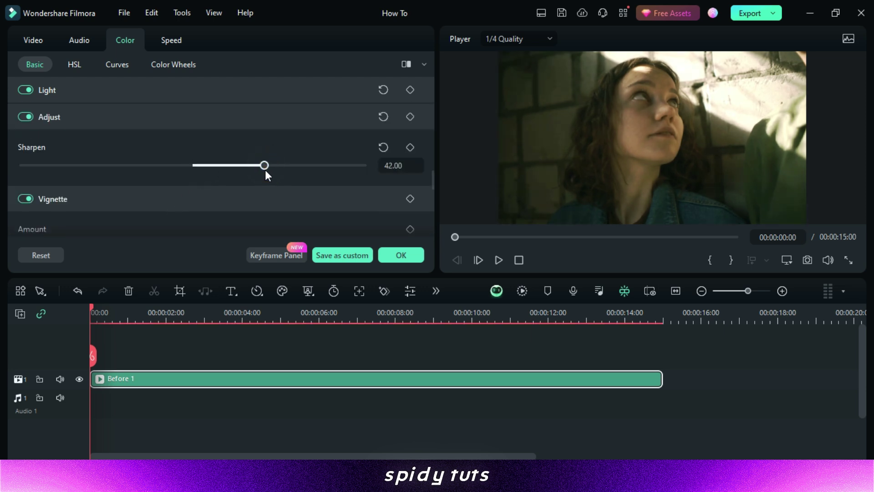
# - Examine the Vignette and Color Match settings available for the clip
pyautogui.scroll(-2, 244, 178)
pyautogui.scroll(-1, 243, 176)
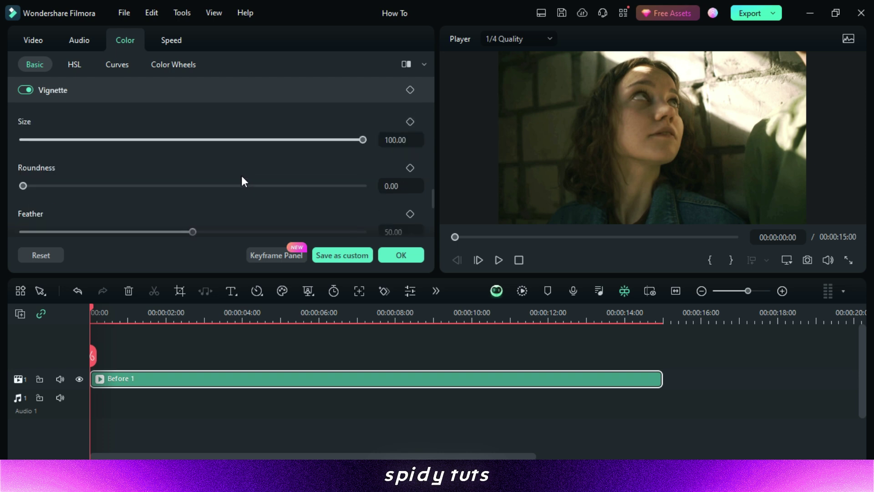
pyautogui.scroll(-4, 242, 177)
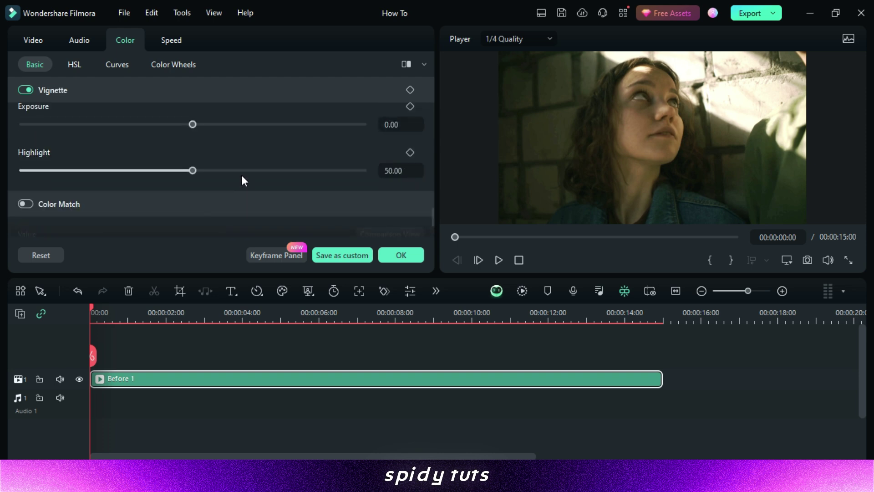
pyautogui.scroll(1, 241, 175)
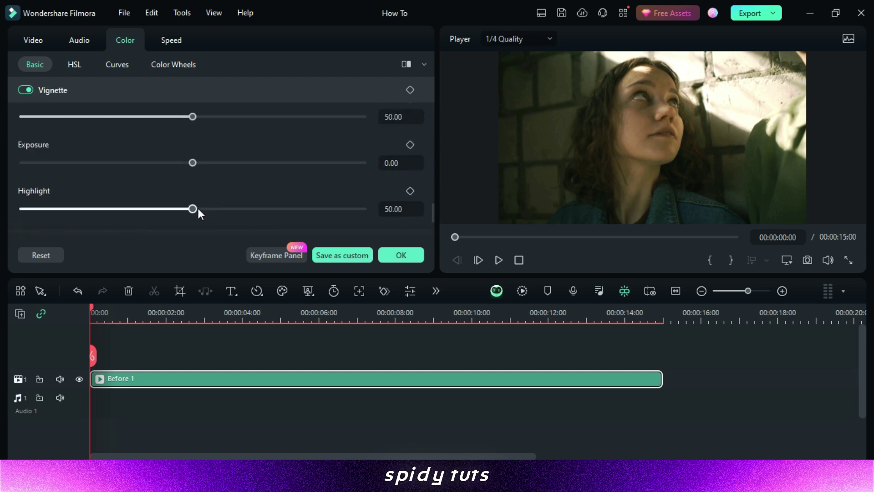
pyautogui.moveTo(199, 210); pyautogui.dragTo(195, 208)
pyautogui.scroll(-2, 200, 171)
pyautogui.scroll(-1, 201, 175)
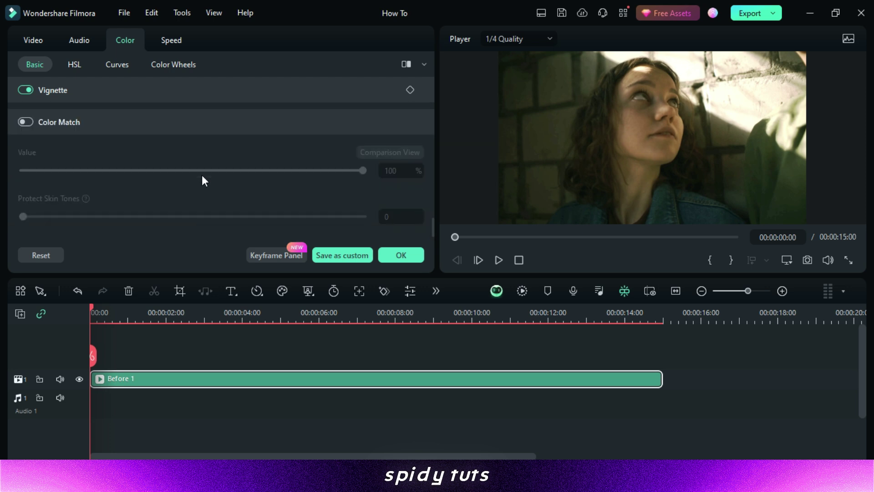
# - Mute the clip's colours by setting Vibrance to -25 and Saturation to -20
pyautogui.scroll(6, 202, 175)
pyautogui.scroll(8, 192, 173)
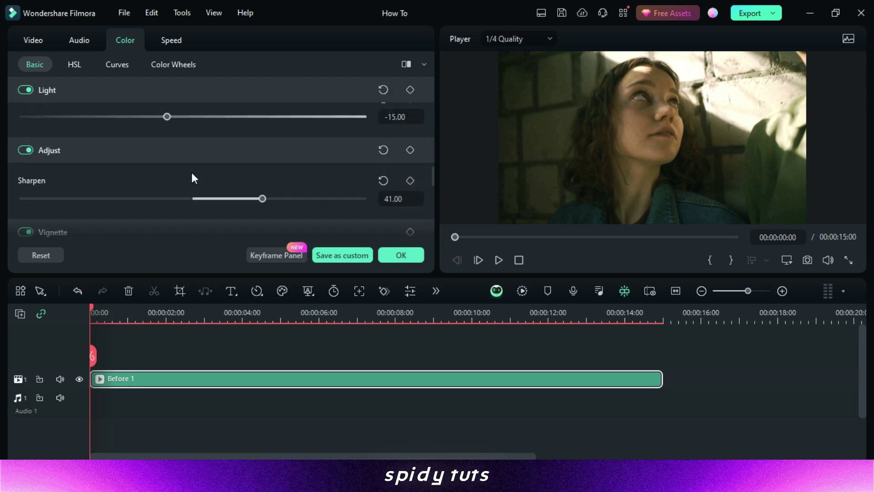
pyautogui.scroll(4, 193, 174)
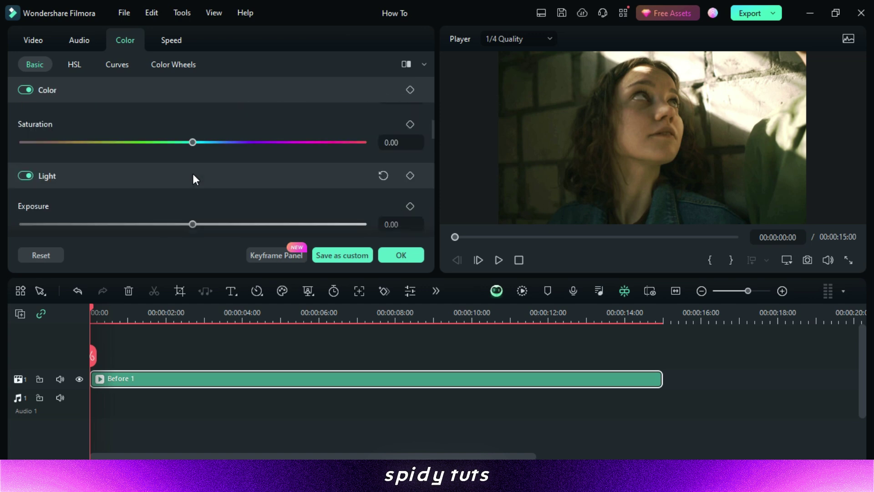
pyautogui.moveTo(190, 174); pyautogui.dragTo(152, 183)
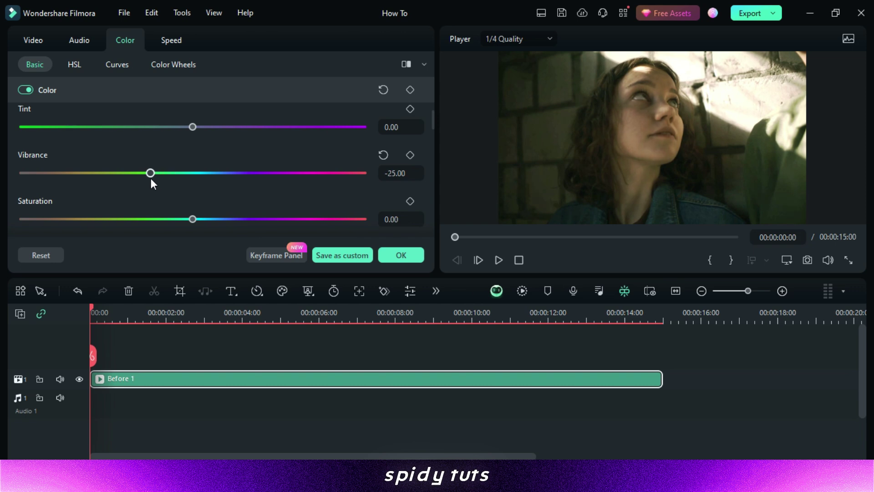
pyautogui.moveTo(167, 219); pyautogui.dragTo(160, 219)
# - Shape the clip's luminance curve into a gentle S by lowering a shadow point and raising a highlight point
pyautogui.click(113, 65)
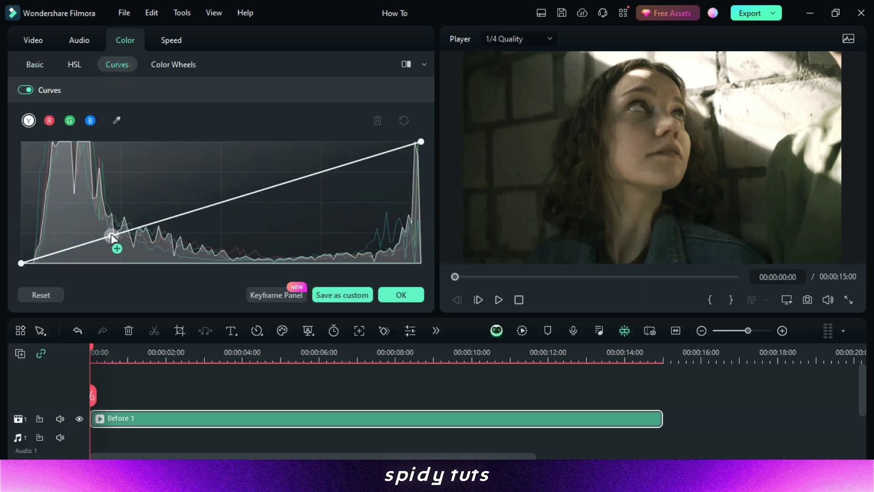
pyautogui.moveTo(110, 237)
pyautogui.mouseDown()
pyautogui.moveTo(117, 249)
pyautogui.moveTo(118, 240)
pyautogui.mouseUp()
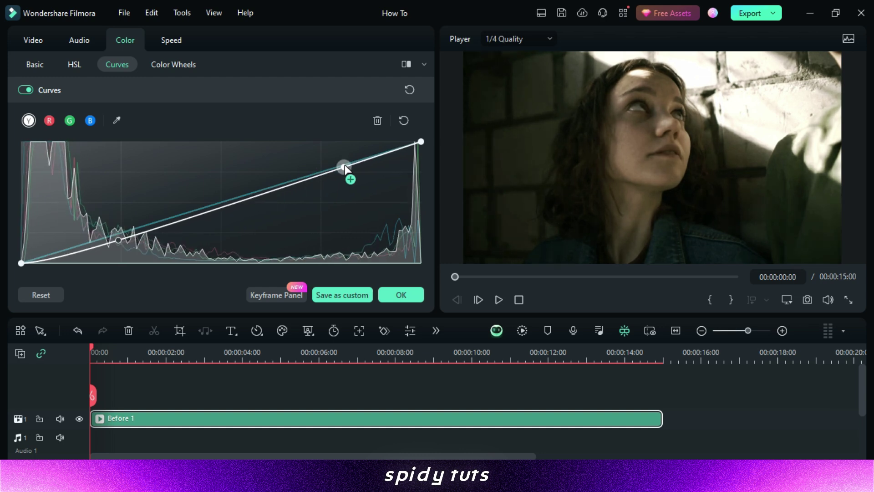
pyautogui.moveTo(345, 168); pyautogui.dragTo(347, 160)
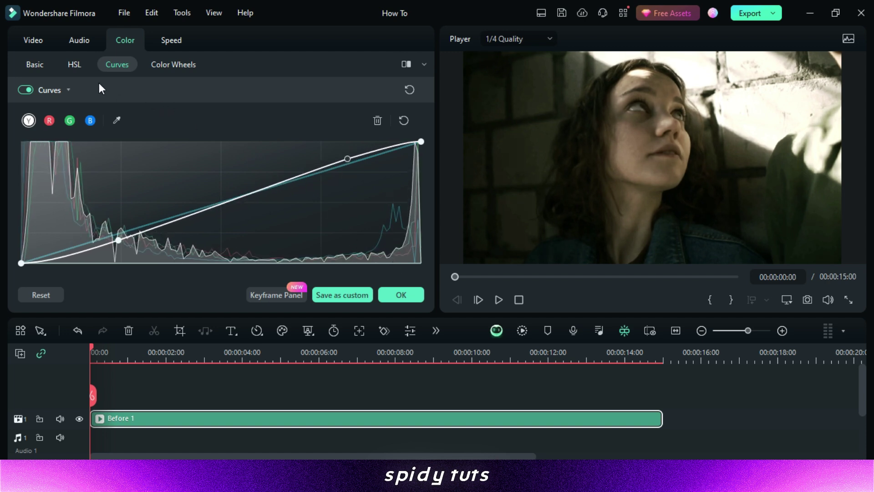
# - Review the LUT presets again without choosing one, and confirm the clip's colour adjustments
pyautogui.click(37, 64)
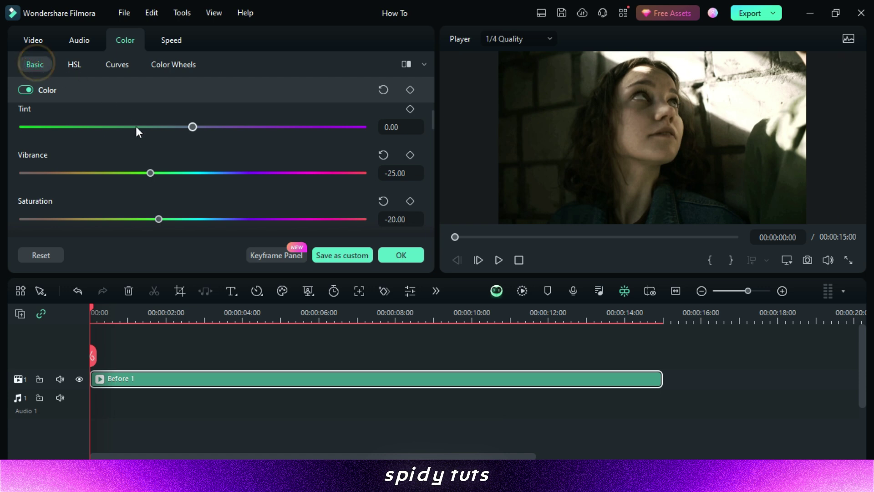
pyautogui.scroll(4, 193, 175)
pyautogui.scroll(5, 193, 175)
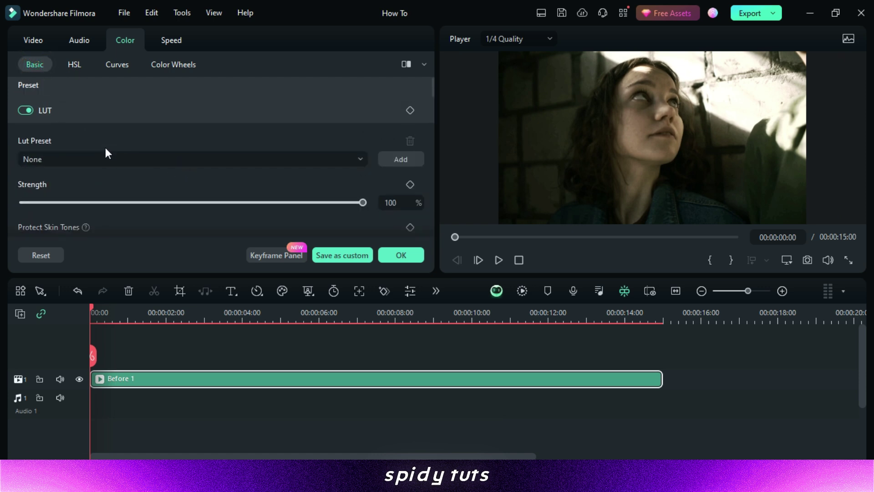
pyautogui.click(104, 159)
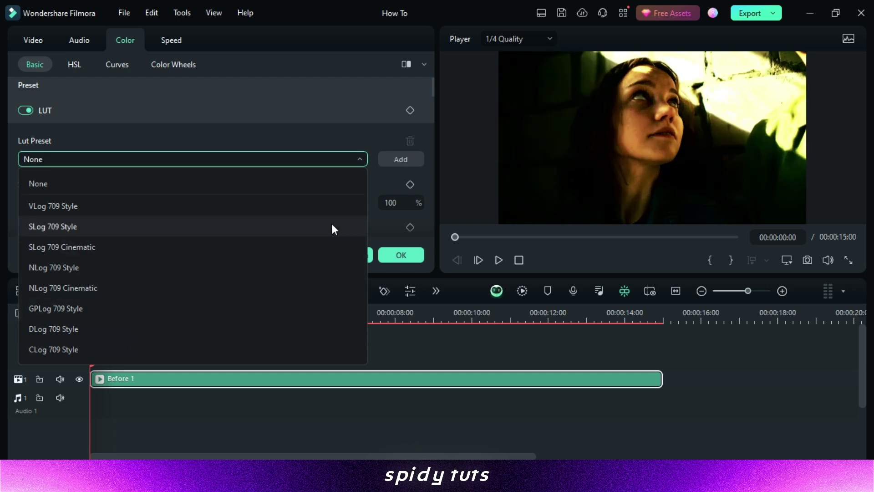
pyautogui.click(386, 229)
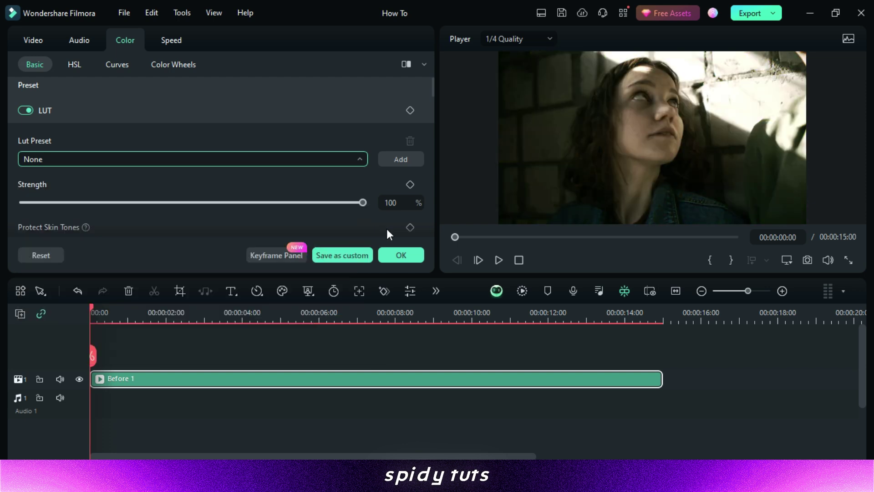
pyautogui.click(394, 256)
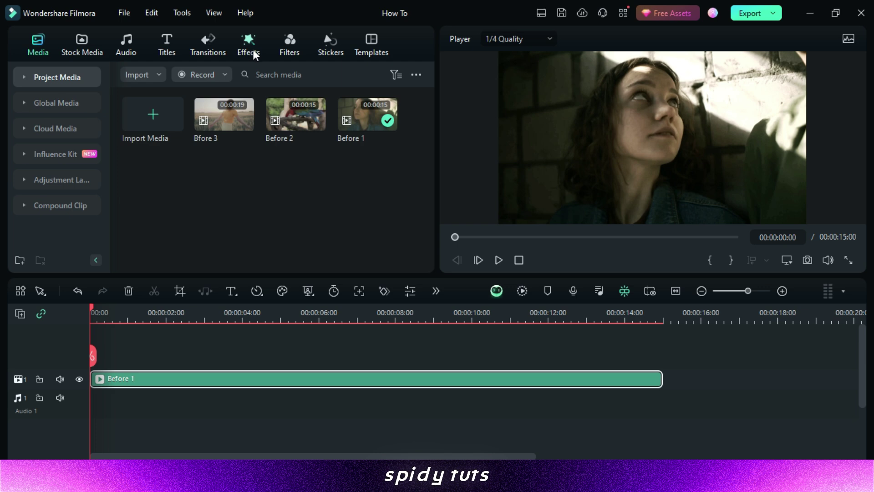
# - Try the CineGold filter from the Cinematic filters at the start of the Before 1 clip
pyautogui.click(287, 47)
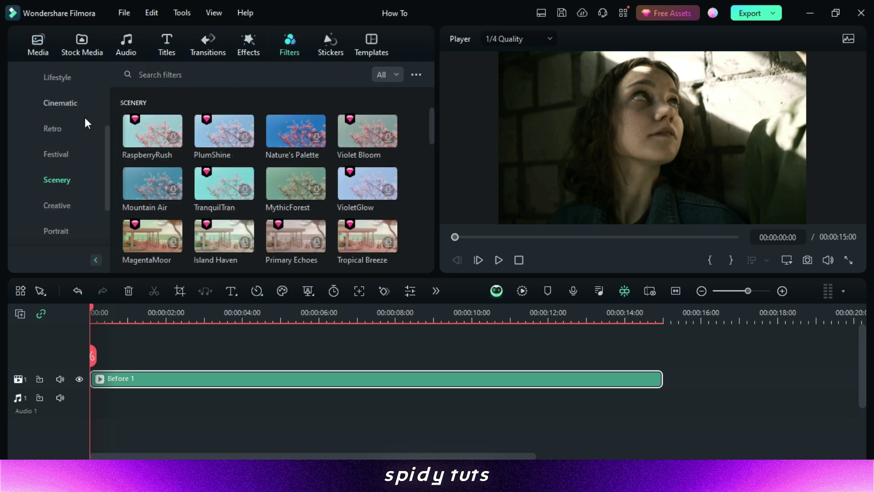
pyautogui.scroll(3, 57, 170)
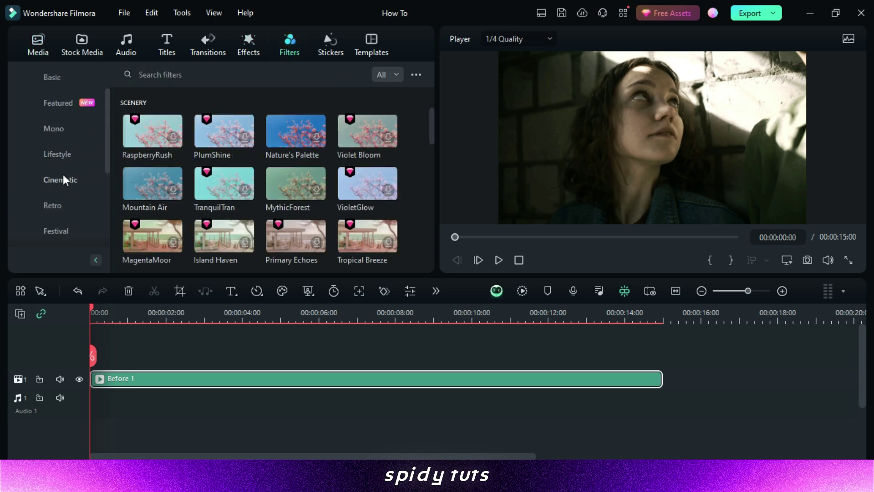
pyautogui.click(61, 178)
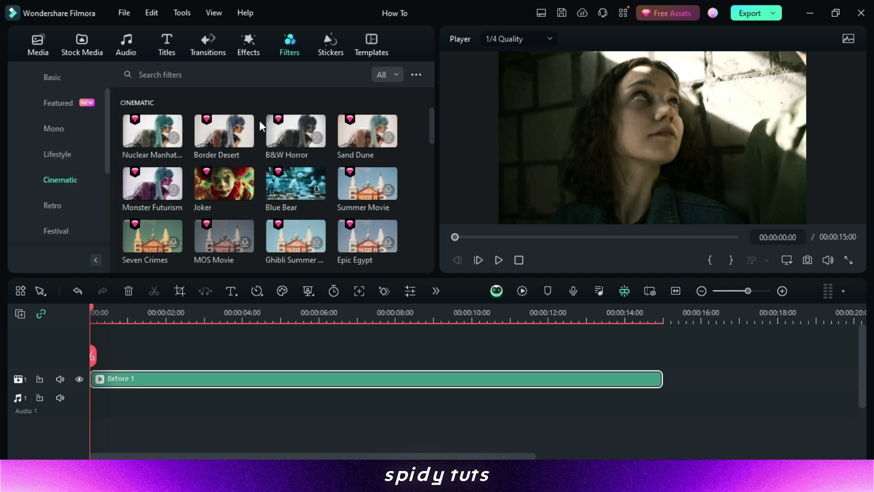
pyautogui.scroll(-5, 260, 121)
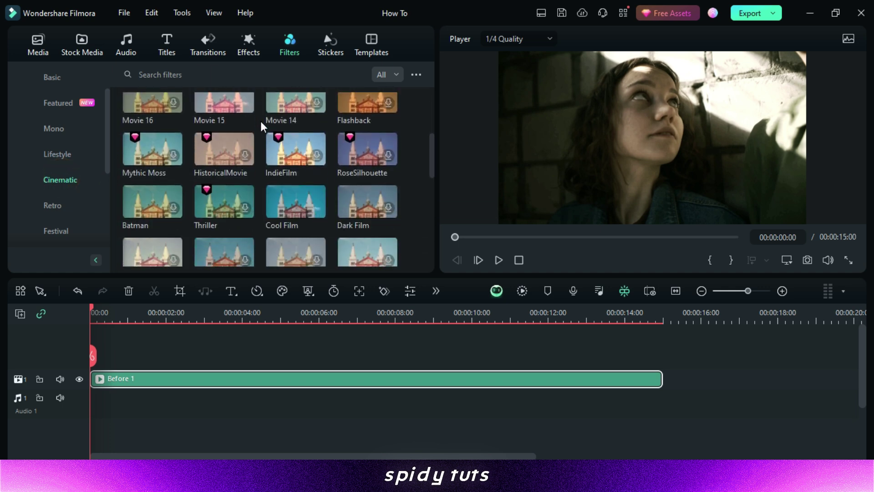
pyautogui.scroll(-5, 262, 122)
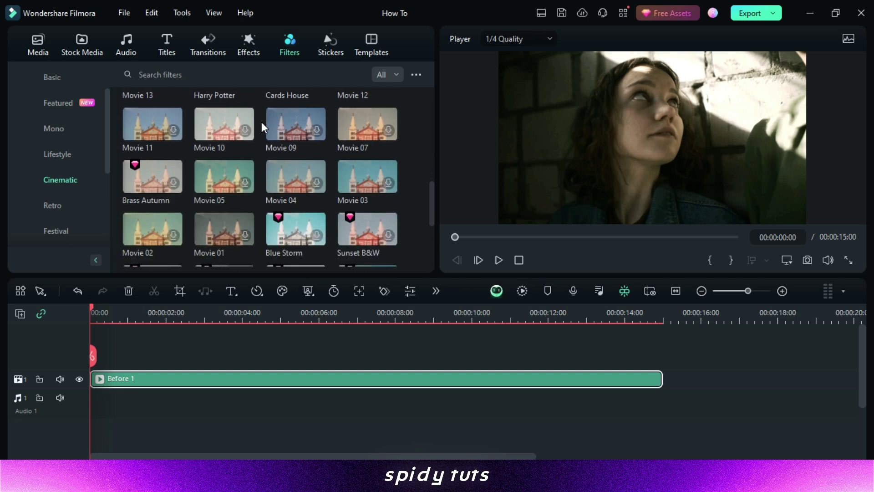
pyautogui.scroll(-5, 262, 122)
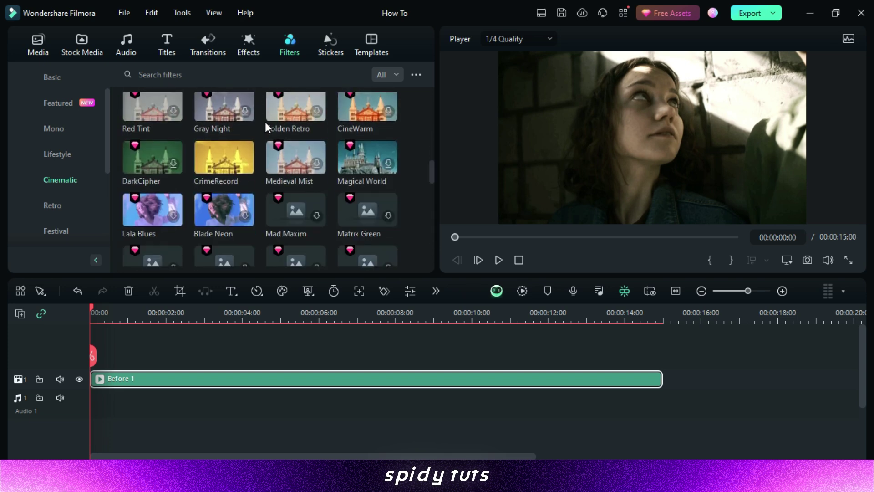
pyautogui.scroll(-6, 266, 123)
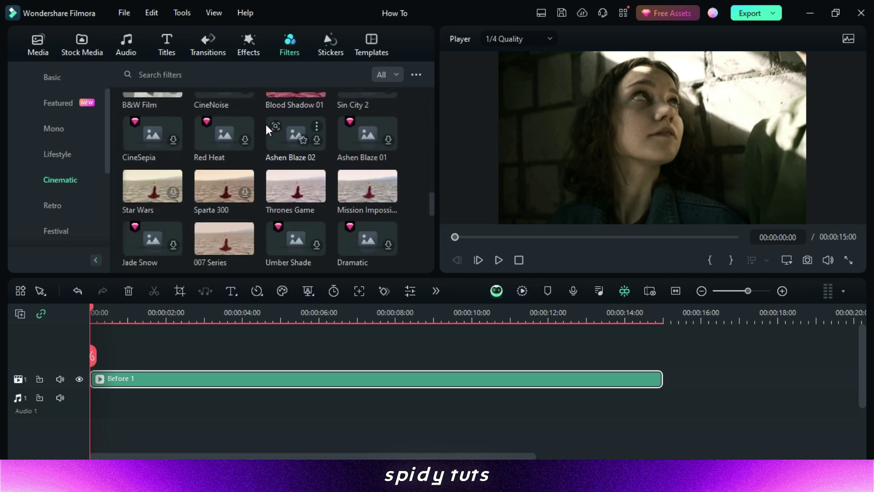
pyautogui.scroll(-2, 266, 124)
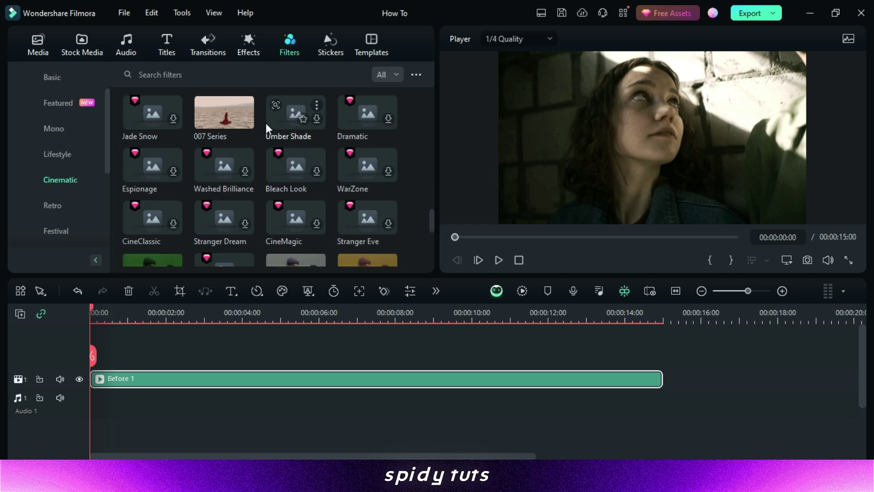
pyautogui.scroll(-4, 266, 123)
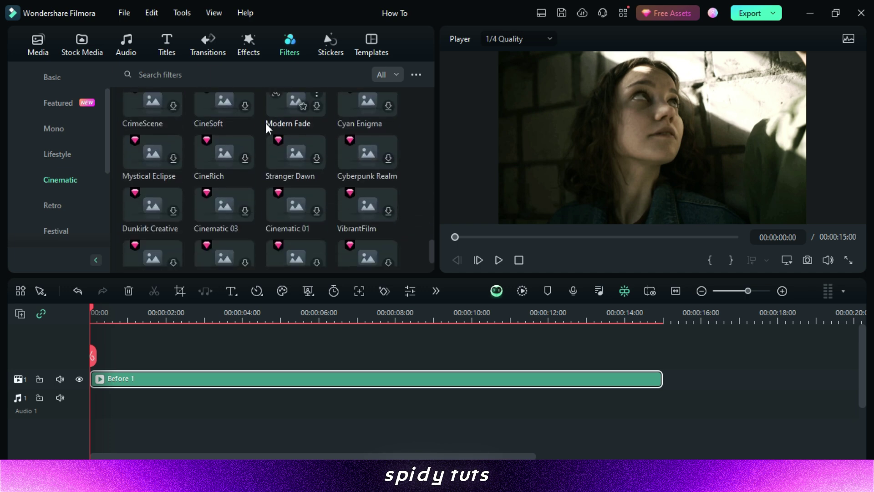
pyautogui.scroll(3, 266, 123)
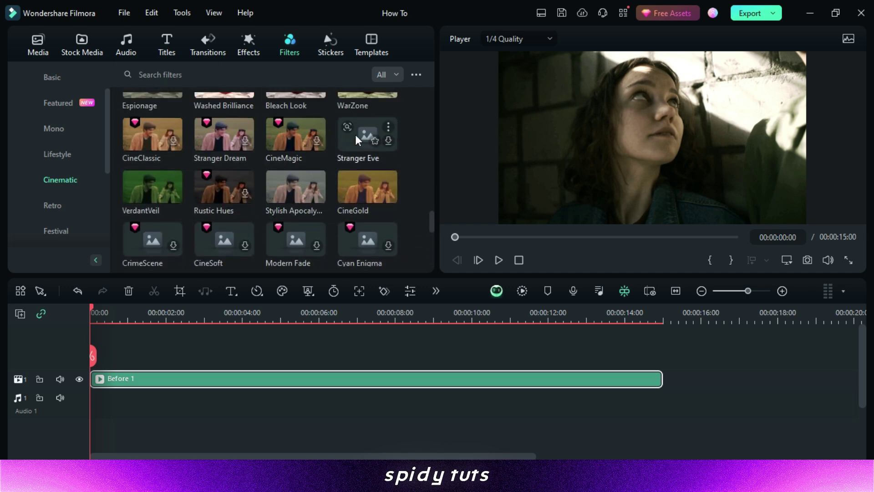
pyautogui.moveTo(385, 177); pyautogui.dragTo(92, 350)
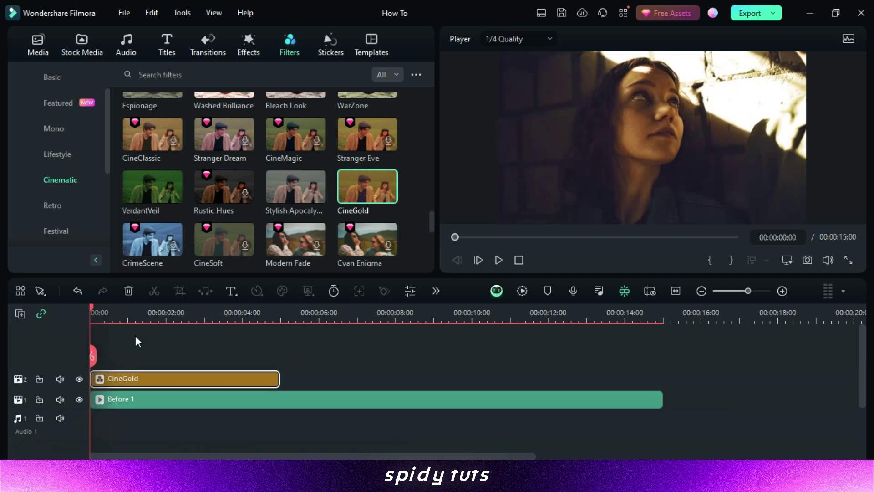
pyautogui.click(129, 318)
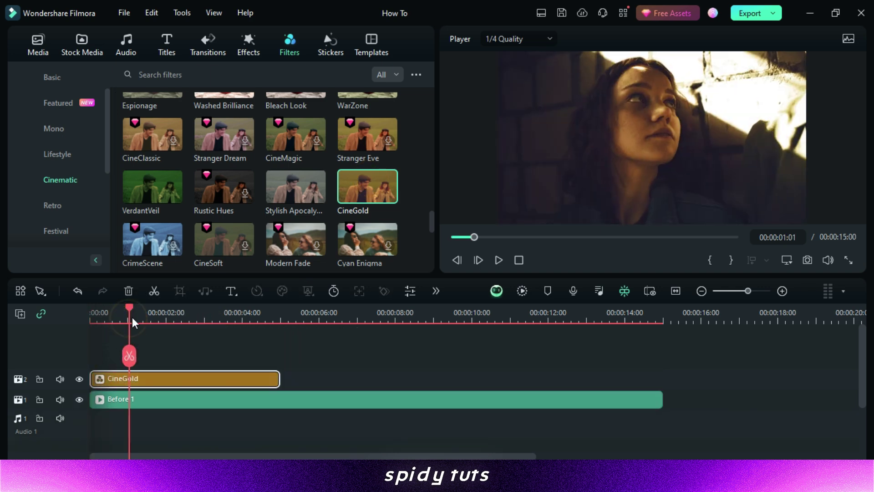
# - Set the CineGold filter's opacity to 54% and confirm the setting
pyautogui.click(405, 290)
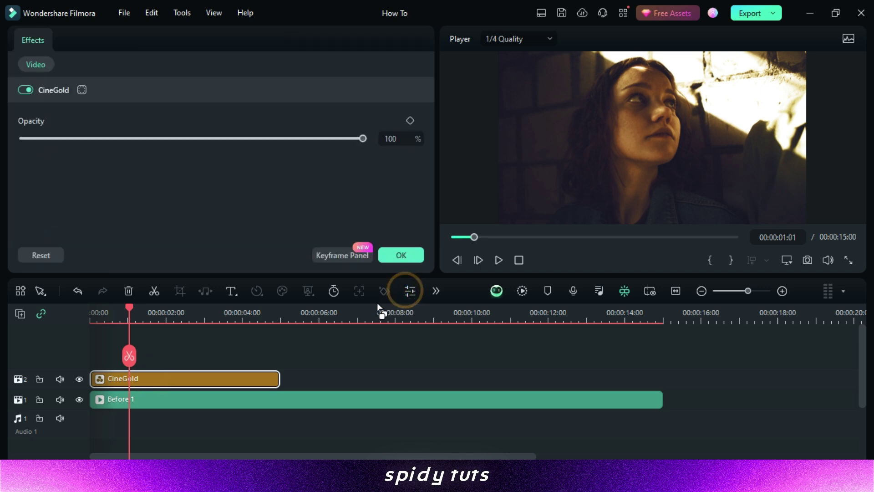
pyautogui.click(203, 139)
pyautogui.click(203, 140)
pyautogui.moveTo(203, 139); pyautogui.dragTo(209, 140)
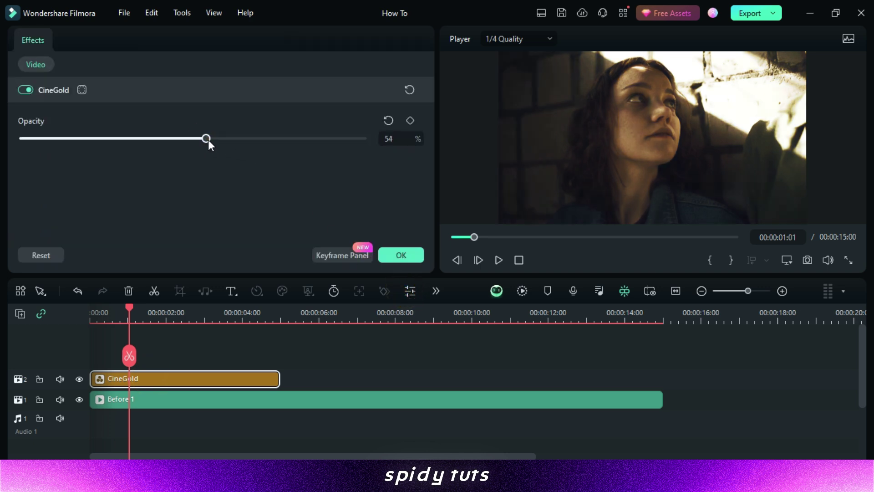
pyautogui.click(410, 255)
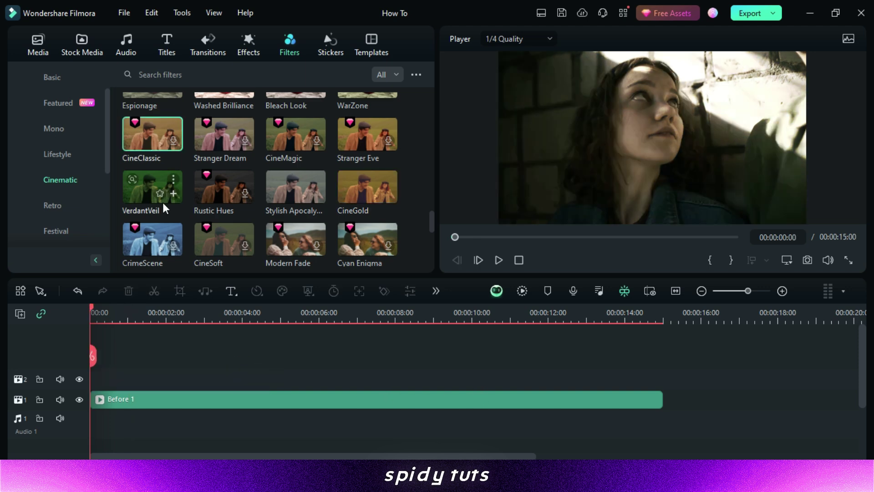
# - Try the Joker filter from the Cinematic filters on a track above the start of the Before 1 clip
pyautogui.scroll(10, 163, 203)
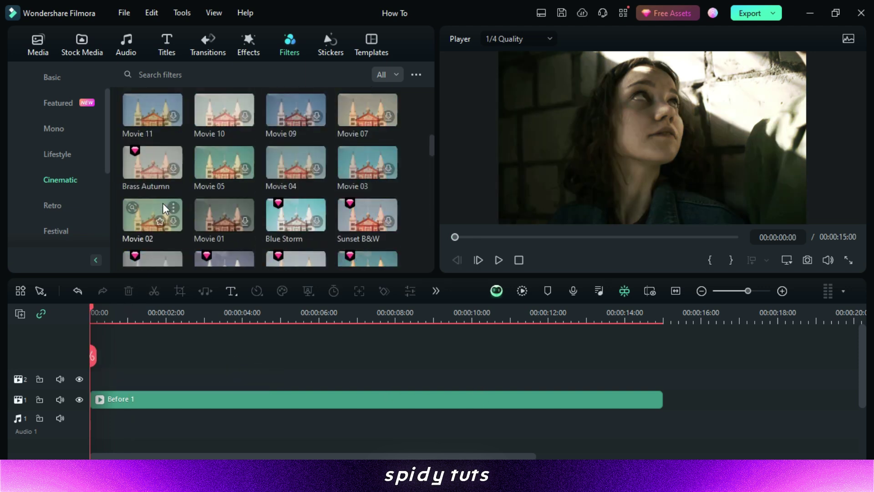
pyautogui.scroll(-2, 164, 201)
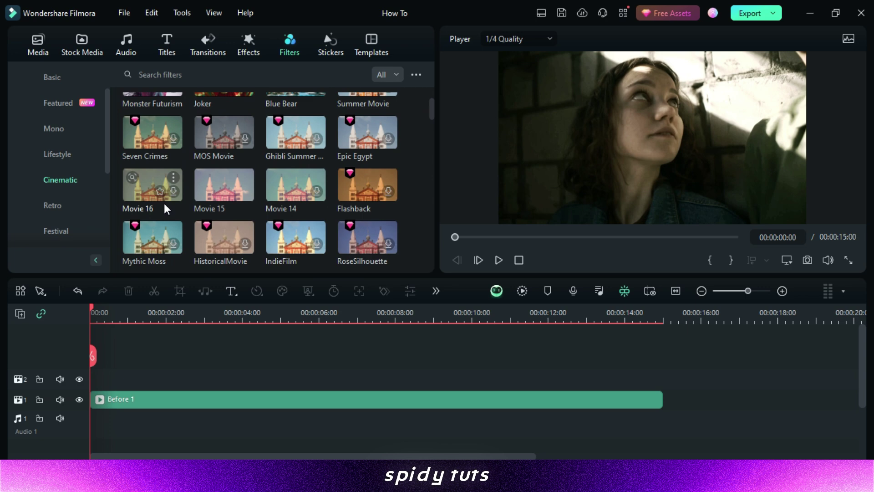
pyautogui.scroll(-1, 164, 203)
pyautogui.scroll(3, 164, 203)
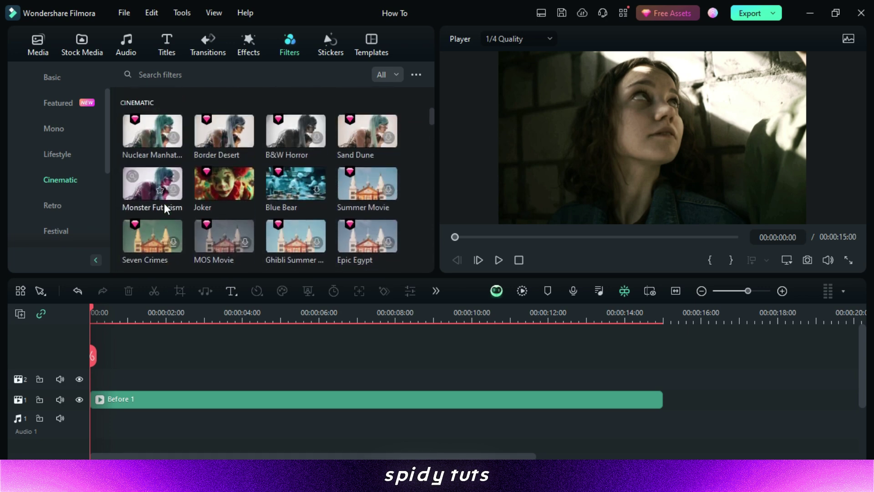
pyautogui.moveTo(221, 179)
pyautogui.mouseDown()
pyautogui.moveTo(208, 225)
pyautogui.moveTo(142, 342)
pyautogui.moveTo(210, 185)
pyautogui.mouseUp()
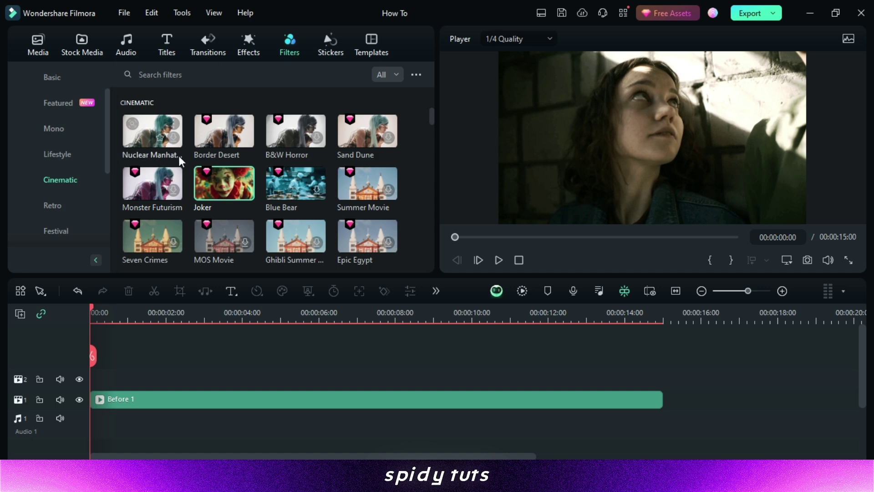
pyautogui.click(82, 179)
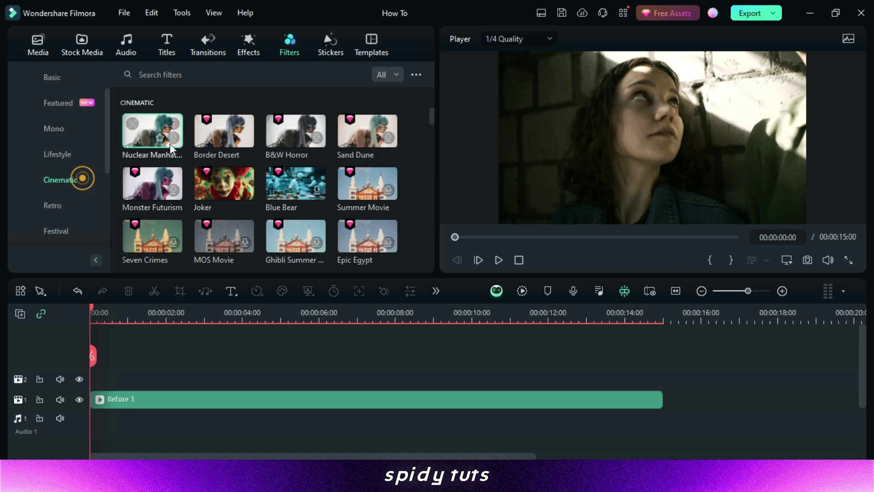
pyautogui.moveTo(212, 179); pyautogui.dragTo(135, 360)
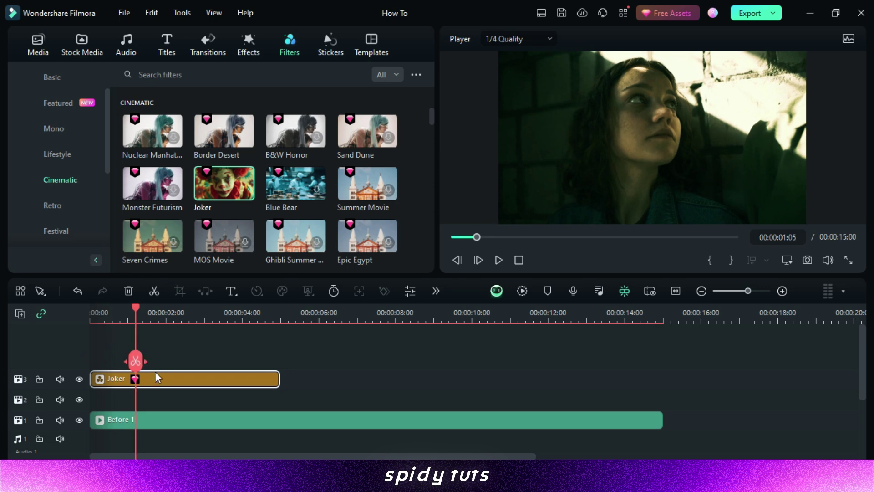
# - Try different opacity levels on the Joker filter, finish at 100% and confirm
pyautogui.click(408, 290)
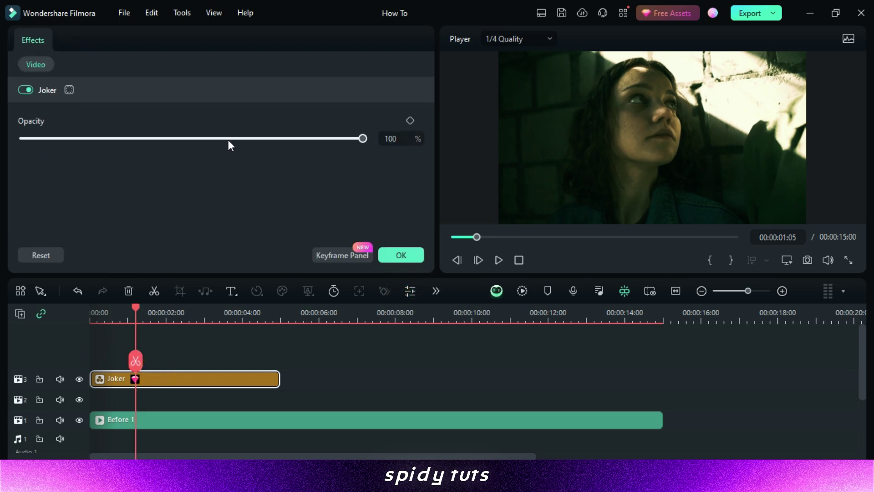
pyautogui.moveTo(226, 141); pyautogui.dragTo(440, 139)
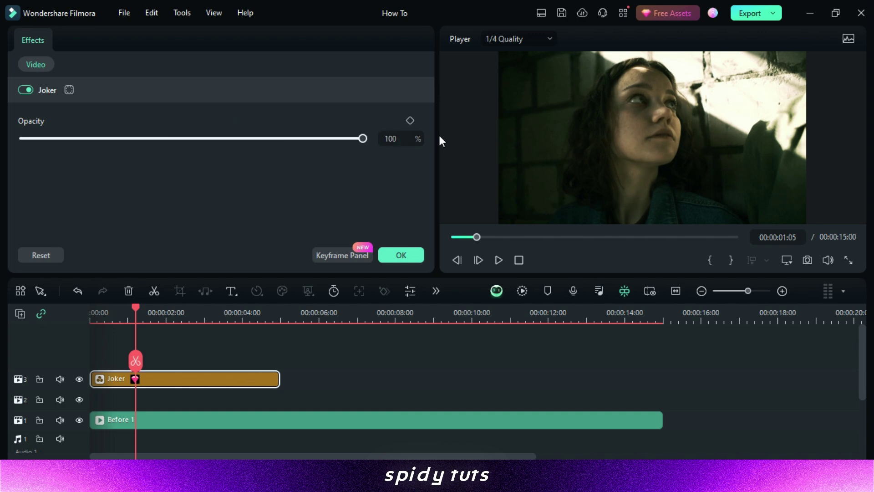
pyautogui.click(395, 254)
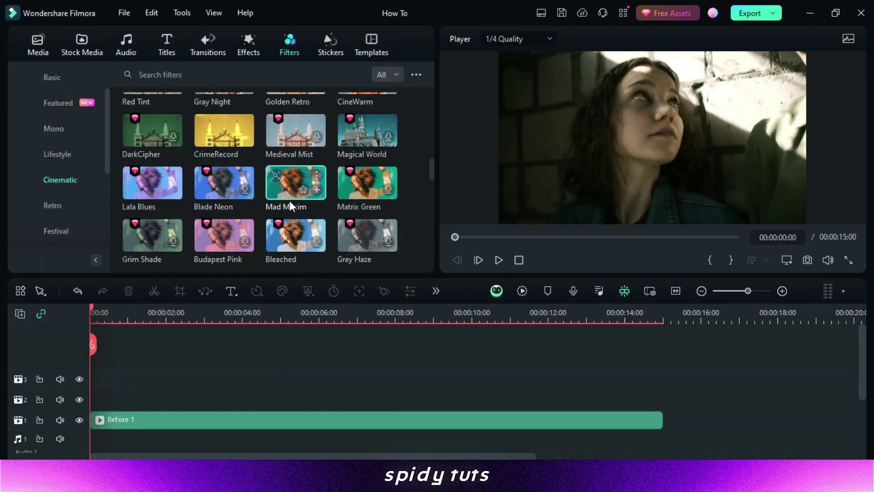
# - Place the CineGold filter above the start of the Before 1 clip and set its opacity to 66%
pyautogui.scroll(-10, 291, 203)
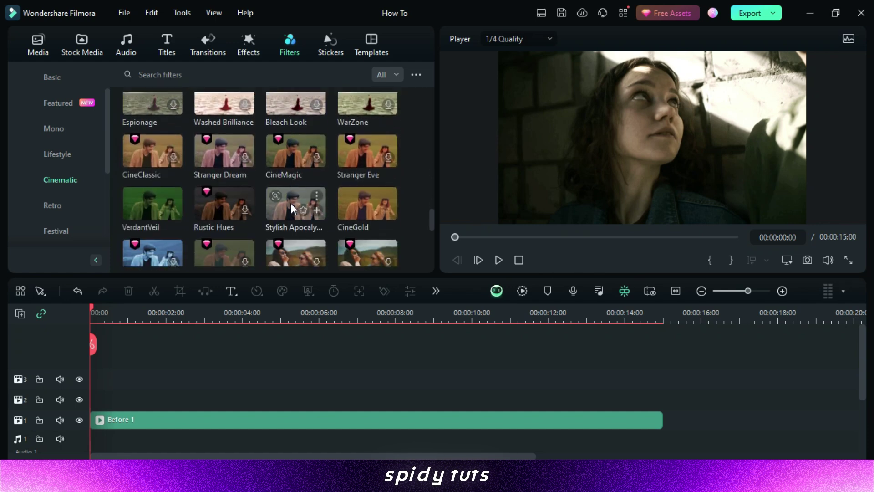
pyautogui.scroll(-2, 290, 203)
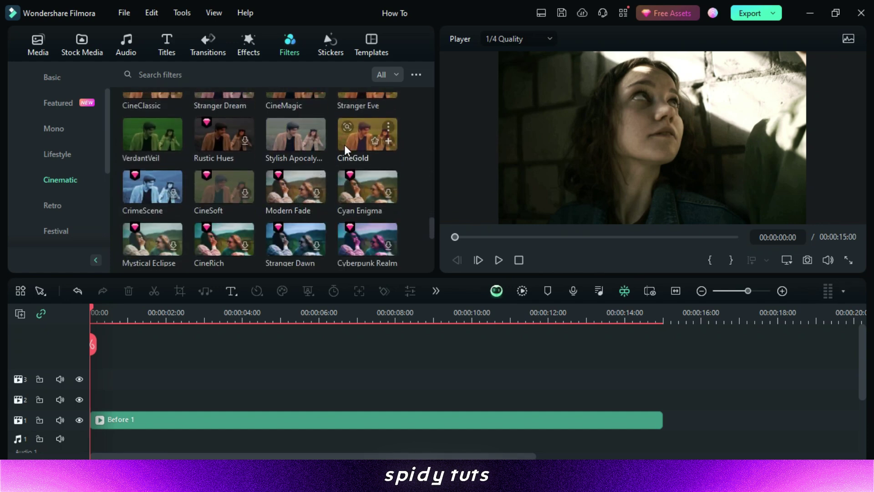
pyautogui.moveTo(345, 145); pyautogui.dragTo(93, 399)
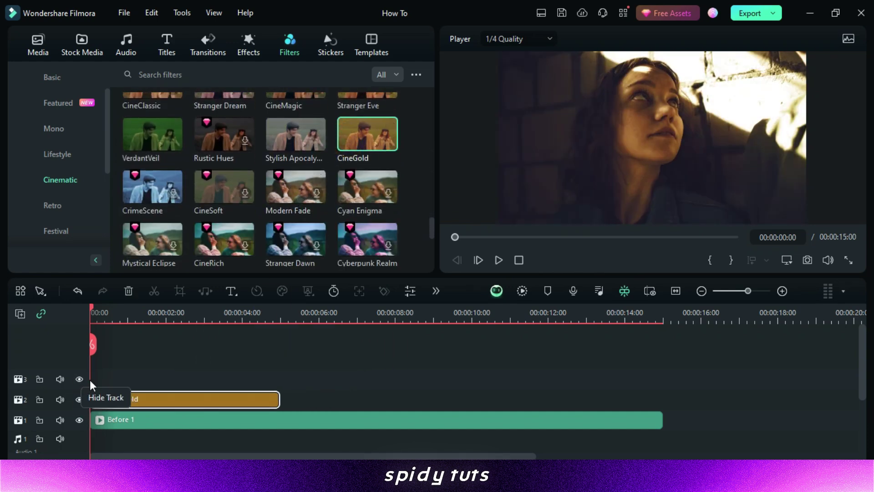
pyautogui.doubleClick(135, 396)
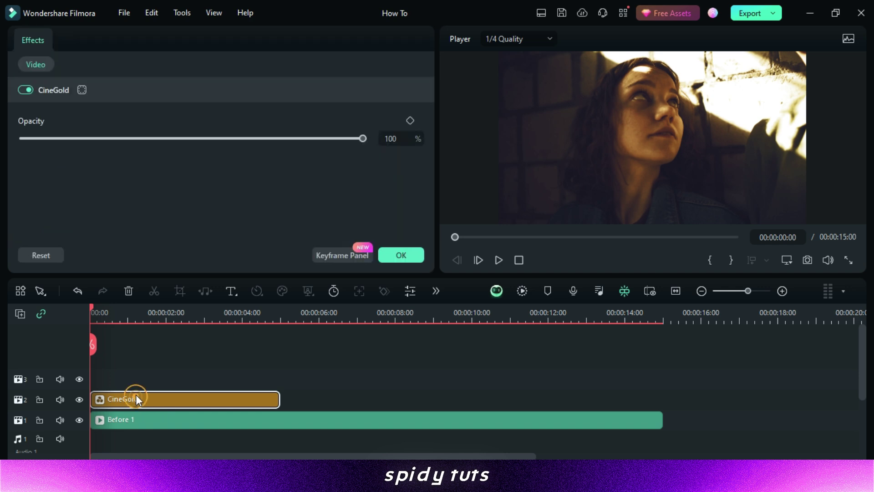
pyautogui.moveTo(271, 138); pyautogui.dragTo(246, 141)
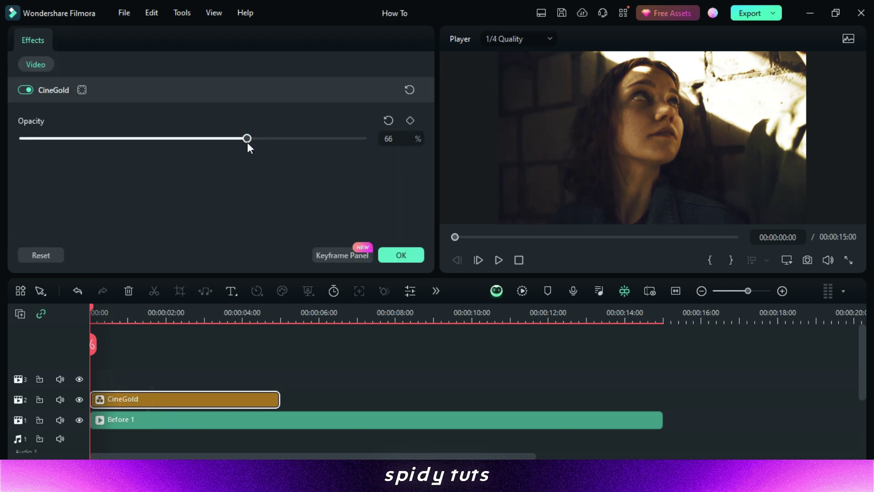
pyautogui.click(400, 256)
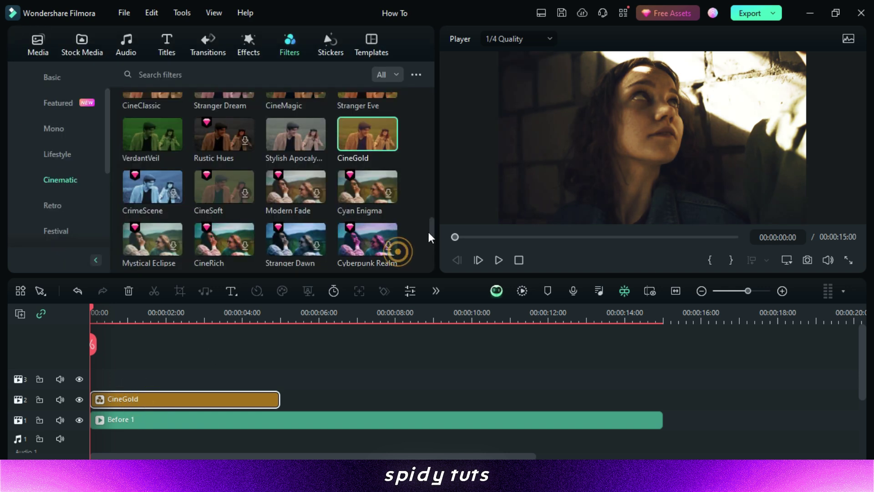
# - Extend the CineGold filter to the end of the Before 1 clip and preview the graded footage
pyautogui.moveTo(97, 345); pyautogui.dragTo(233, 364)
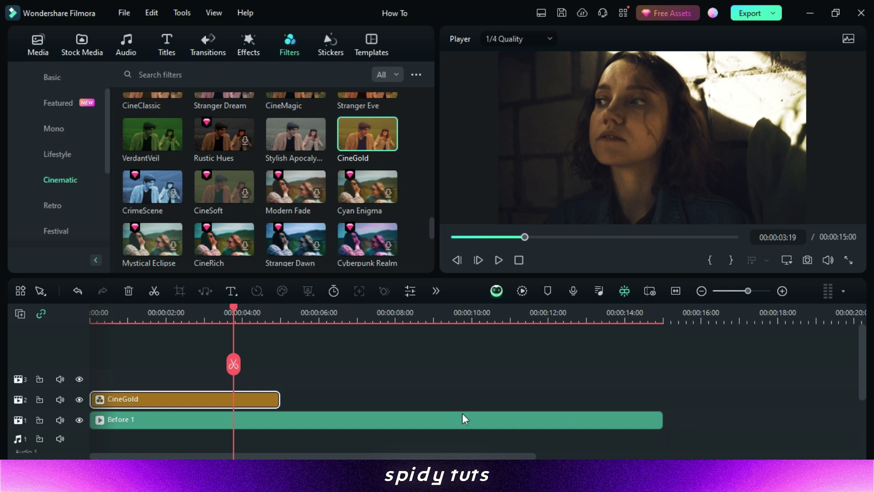
pyautogui.moveTo(279, 399); pyautogui.dragTo(662, 405)
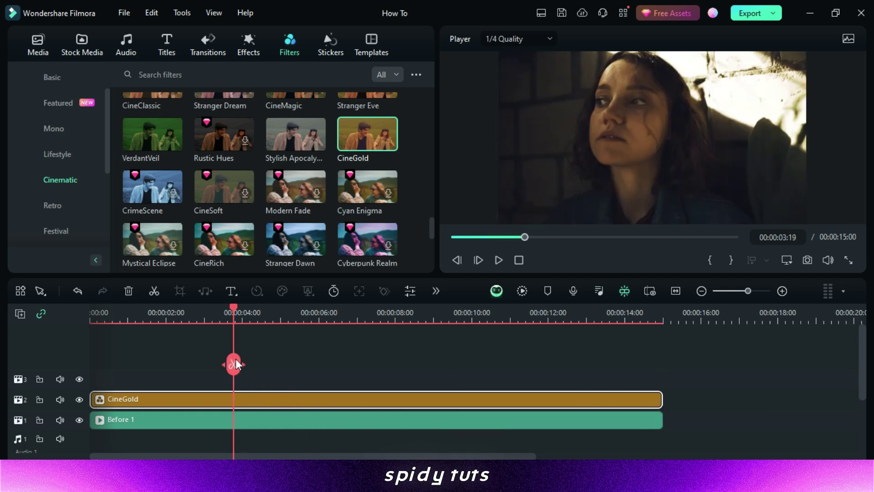
pyautogui.moveTo(232, 363); pyautogui.dragTo(316, 366)
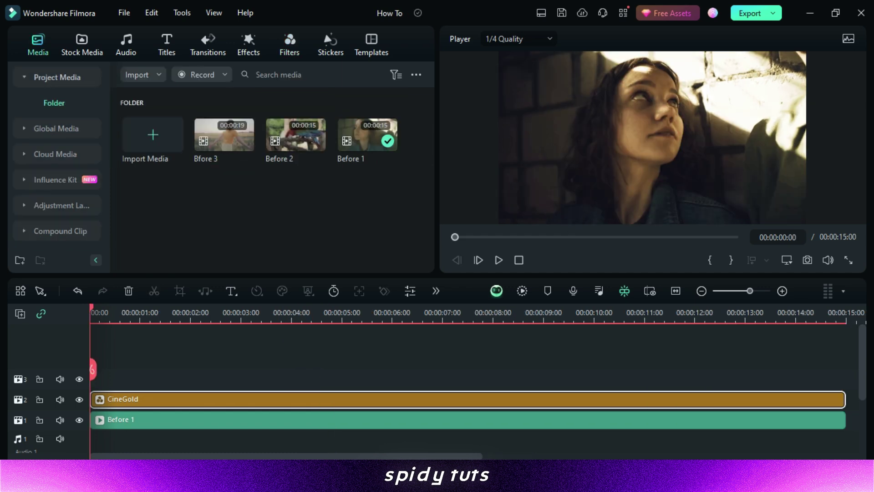
pyautogui.moveTo(91, 369); pyautogui.dragTo(170, 369)
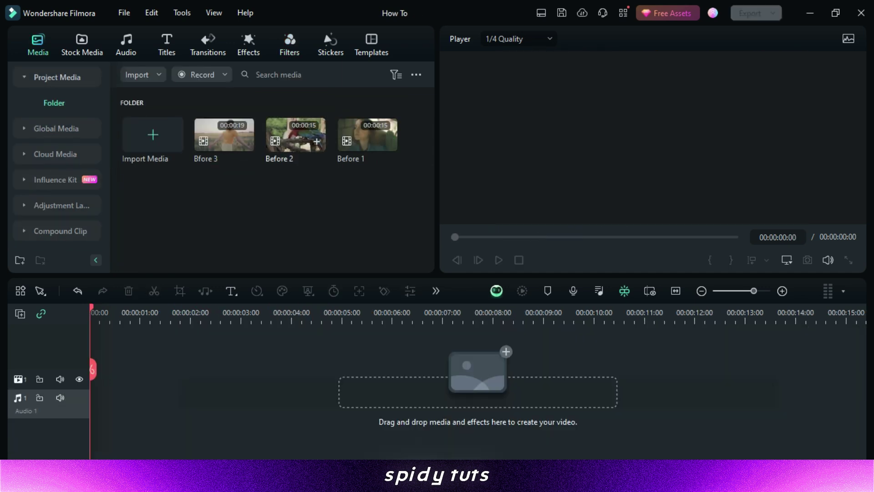
# - Add the Before 2 clip to the empty timeline and open its basic colour settings
pyautogui.moveTo(296, 134); pyautogui.dragTo(295, 378)
pyautogui.moveTo(91, 308); pyautogui.dragTo(167, 308)
pyautogui.click(411, 291)
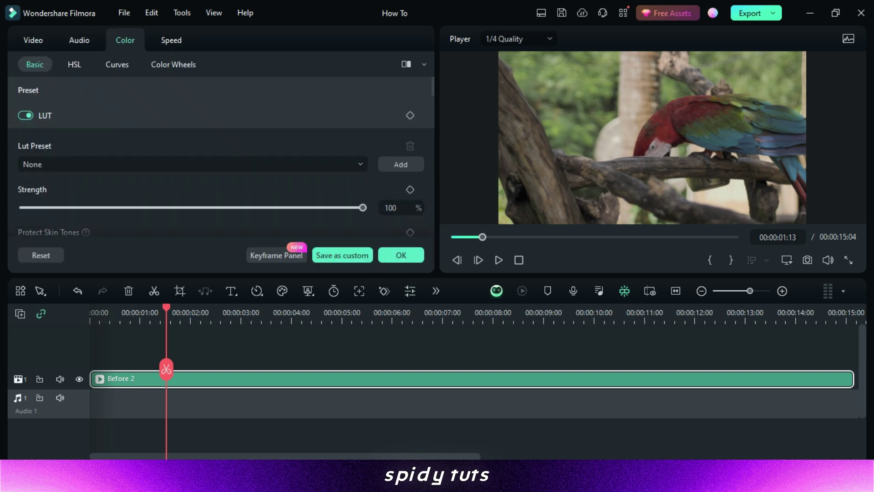
# - Set the Before 2 clip's exposure to 4, raise its brightness slightly and lower the highlight to -12
pyautogui.scroll(-5, 221, 159)
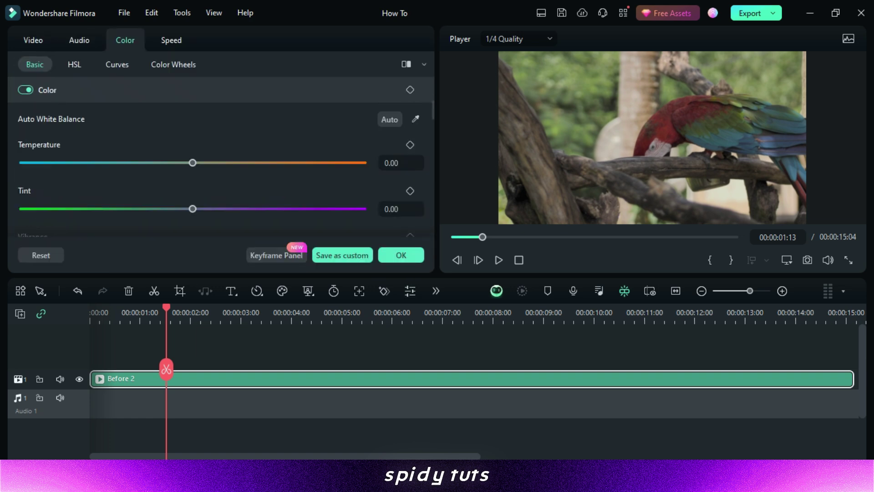
pyautogui.scroll(-5, 221, 168)
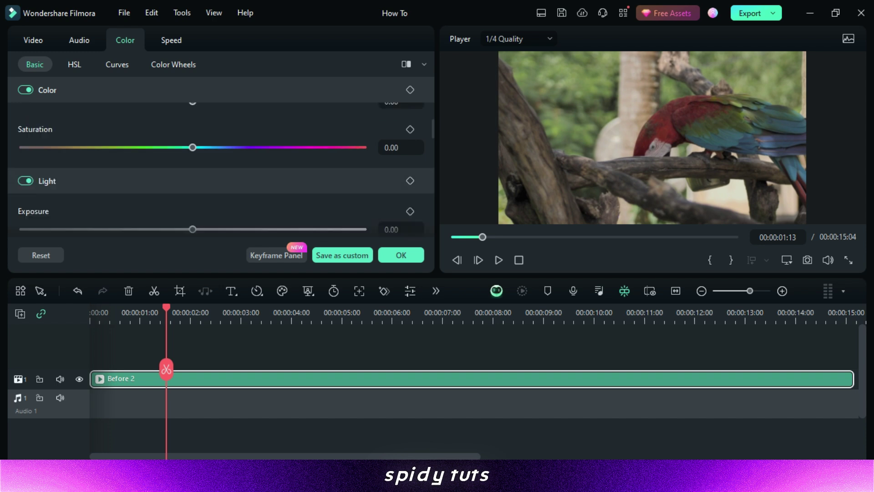
pyautogui.moveTo(192, 153); pyautogui.dragTo(199, 153)
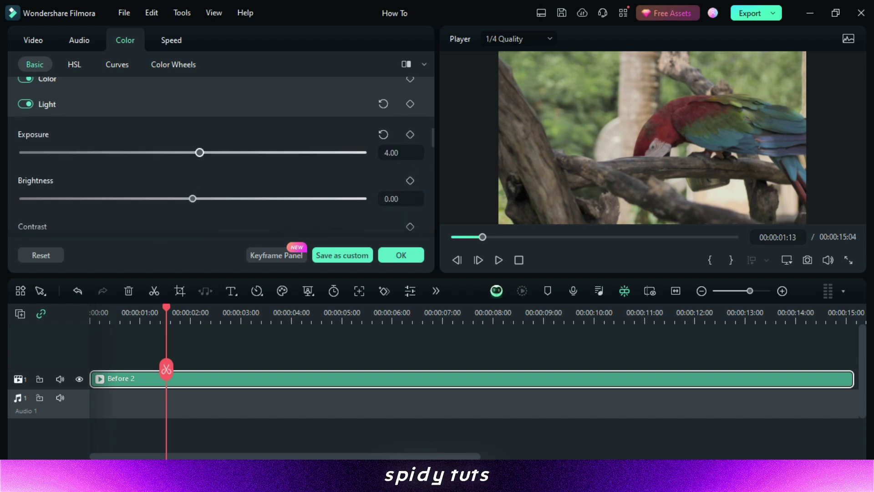
pyautogui.moveTo(193, 198); pyautogui.dragTo(172, 222)
pyautogui.scroll(-1, 221, 160)
pyautogui.scroll(-1, 221, 159)
pyautogui.scroll(-1, 221, 160)
pyautogui.scroll(-1, 220, 159)
# - Set the clip's White to -1, lower Black to -30 and increase the sharpening
pyautogui.moveTo(193, 191); pyautogui.dragTo(182, 199)
pyautogui.scroll(-1, 191, 192)
pyautogui.scroll(-1, 182, 198)
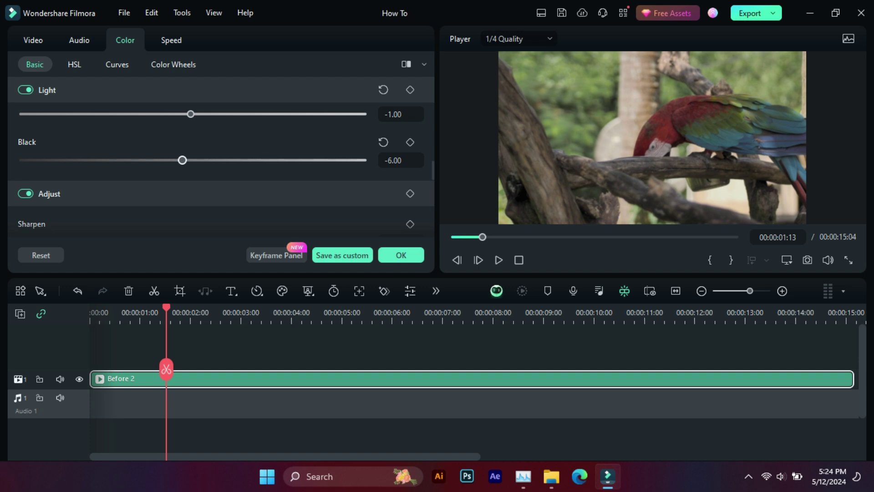
pyautogui.moveTo(182, 160); pyautogui.dragTo(161, 159)
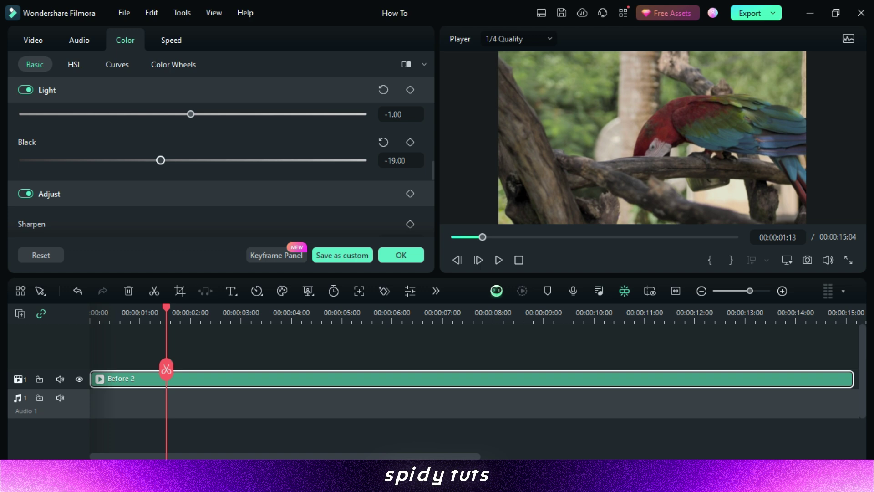
pyautogui.moveTo(160, 159); pyautogui.dragTo(162, 160)
pyautogui.moveTo(161, 160); pyautogui.dragTo(229, 166)
# - Set the vignette exposure of the Before 2 clip to 11
pyautogui.scroll(-2, 192, 165)
pyautogui.scroll(-2, 230, 166)
pyautogui.scroll(-3, 221, 164)
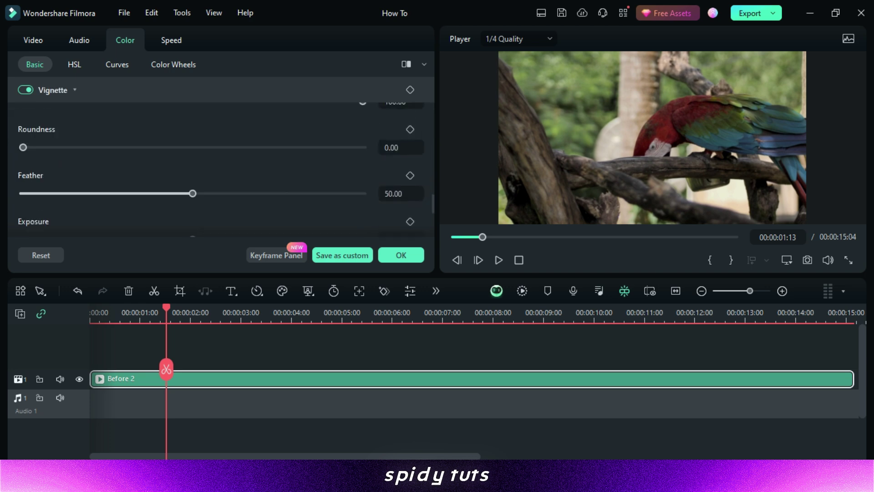
pyautogui.scroll(-2, 221, 164)
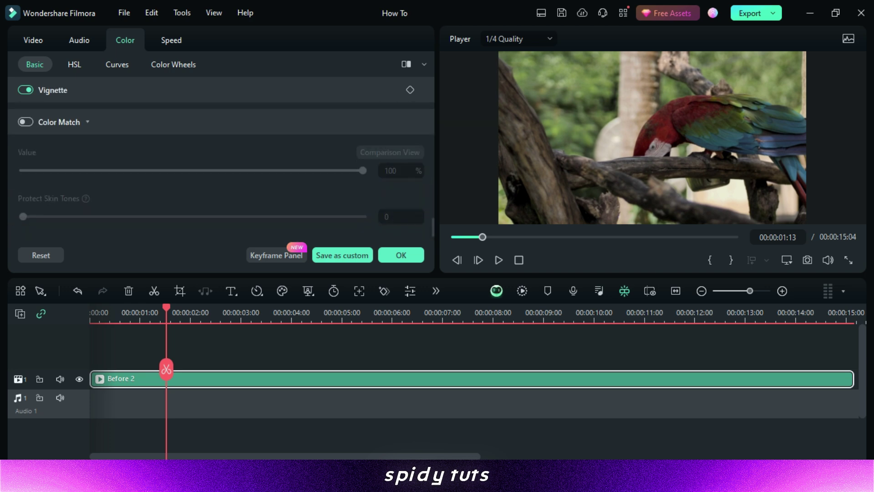
pyautogui.scroll(3, 220, 164)
pyautogui.scroll(-1, 221, 163)
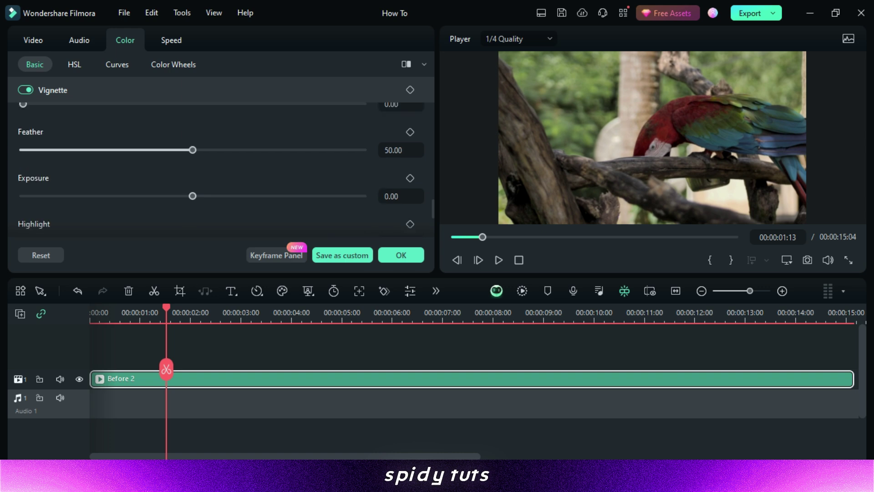
pyautogui.moveTo(192, 196); pyautogui.dragTo(211, 196)
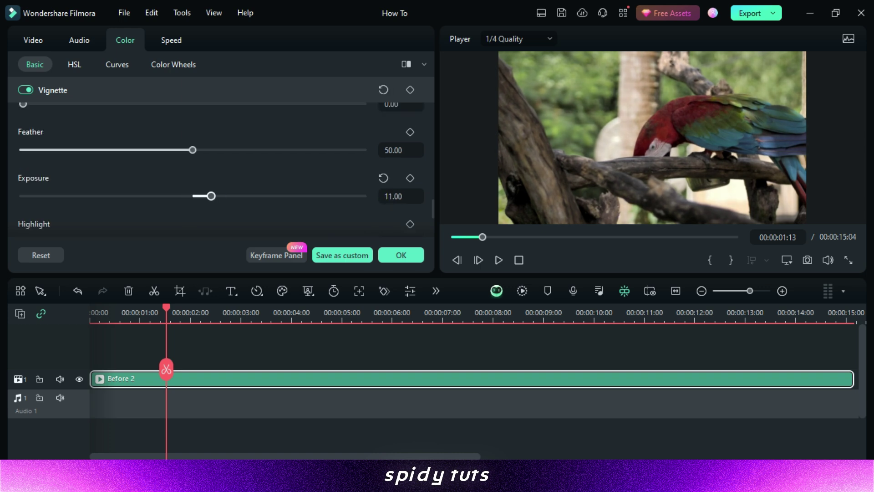
# - Reduce the clip's saturation to -11 and its vibrance to -3
pyautogui.scroll(2, 221, 164)
pyautogui.scroll(8, 221, 164)
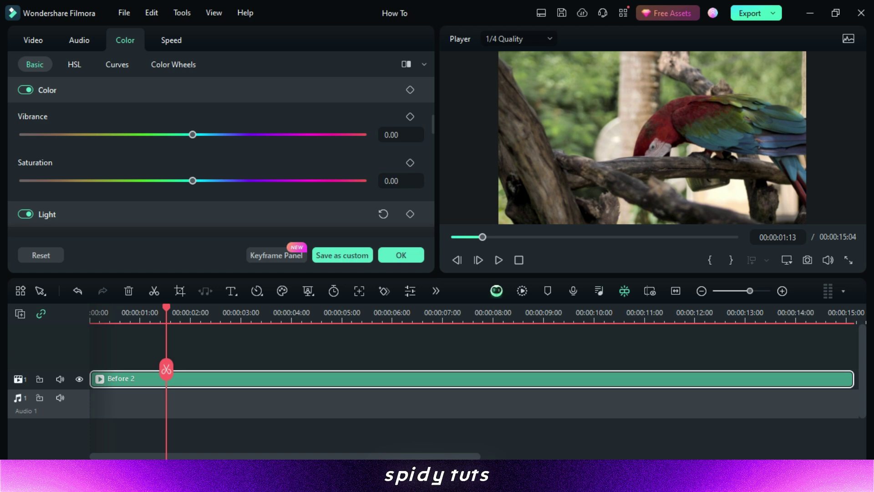
pyautogui.moveTo(192, 180); pyautogui.dragTo(174, 180)
pyautogui.moveTo(192, 134)
pyautogui.mouseDown()
pyautogui.moveTo(174, 134)
pyautogui.moveTo(187, 135)
pyautogui.mouseUp()
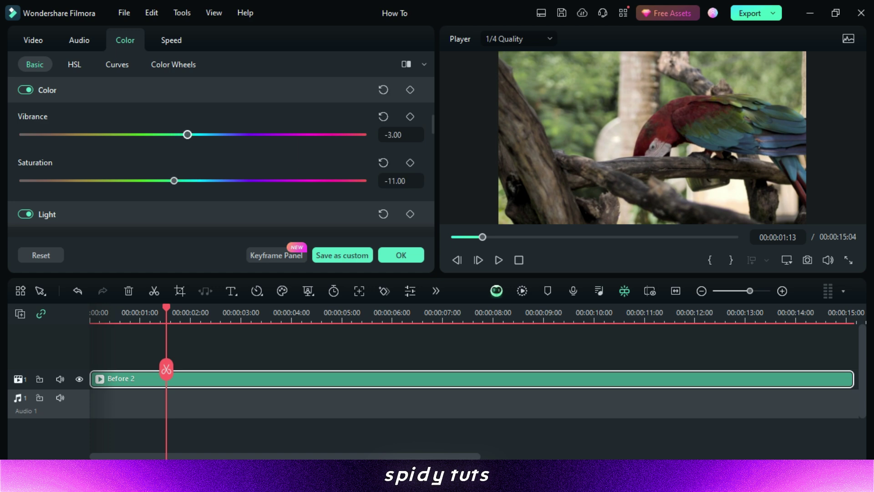
# - Shape the luminance curve into a slight S, lowering a shadow point and raising a highlight point
pyautogui.click(117, 64)
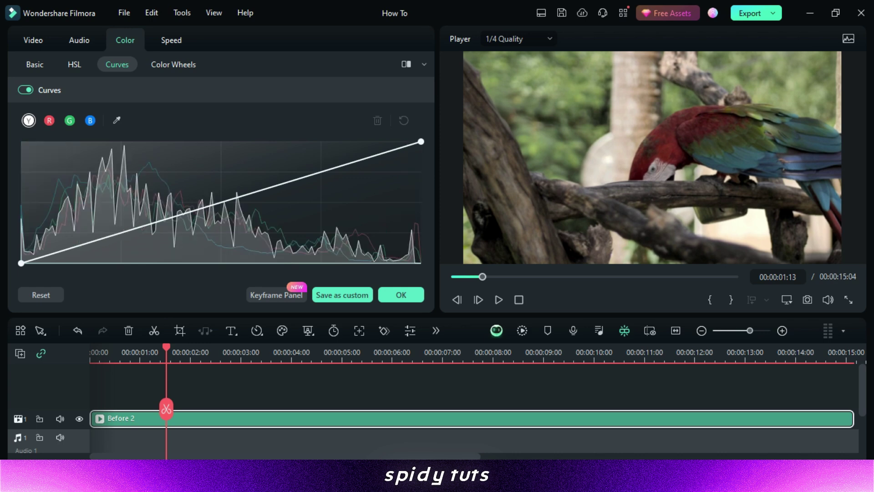
pyautogui.moveTo(93, 241); pyautogui.dragTo(95, 242)
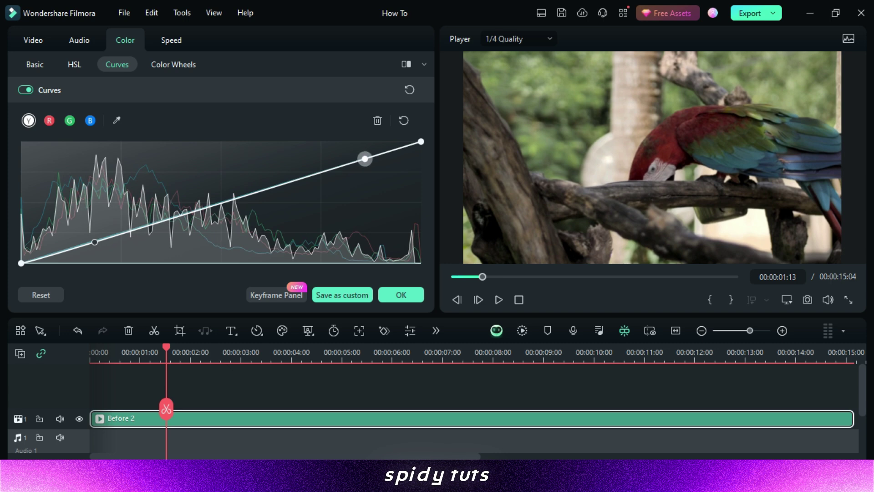
pyautogui.click(361, 158)
pyautogui.moveTo(361, 159); pyautogui.dragTo(363, 157)
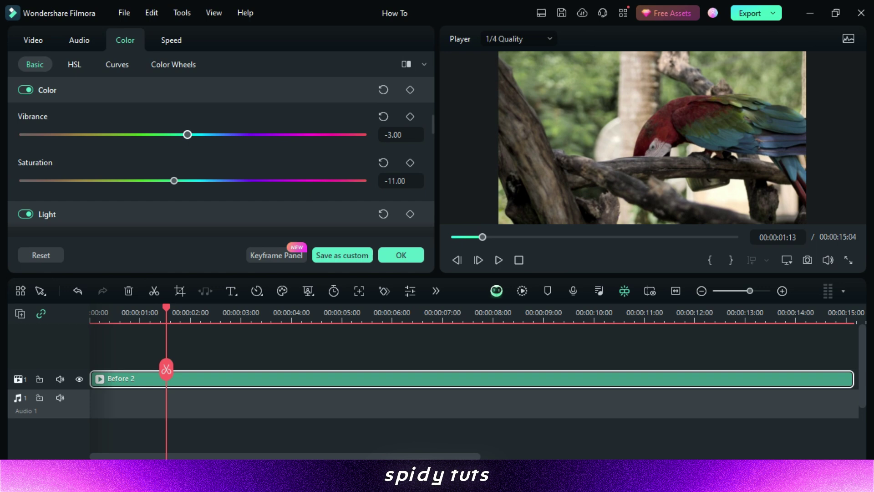
# - Apply the SLog 709 Style LUT preset to the Before 2 clip
pyautogui.scroll(5, 221, 173)
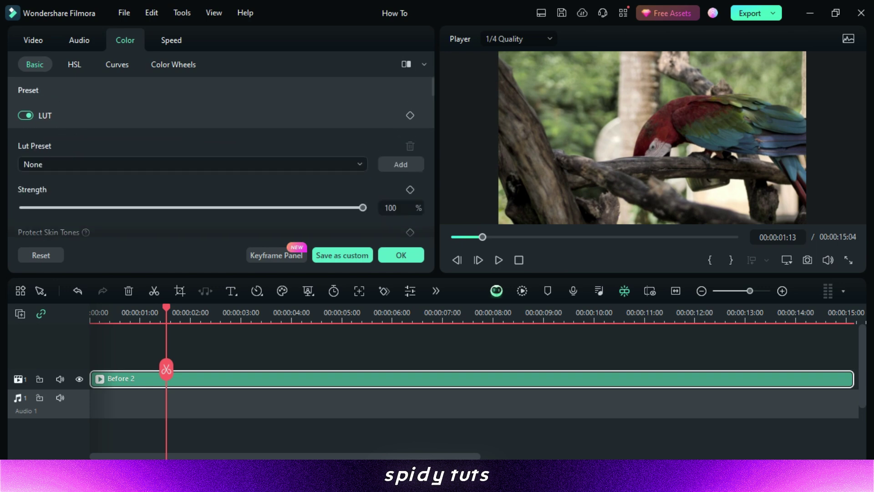
pyautogui.click(192, 164)
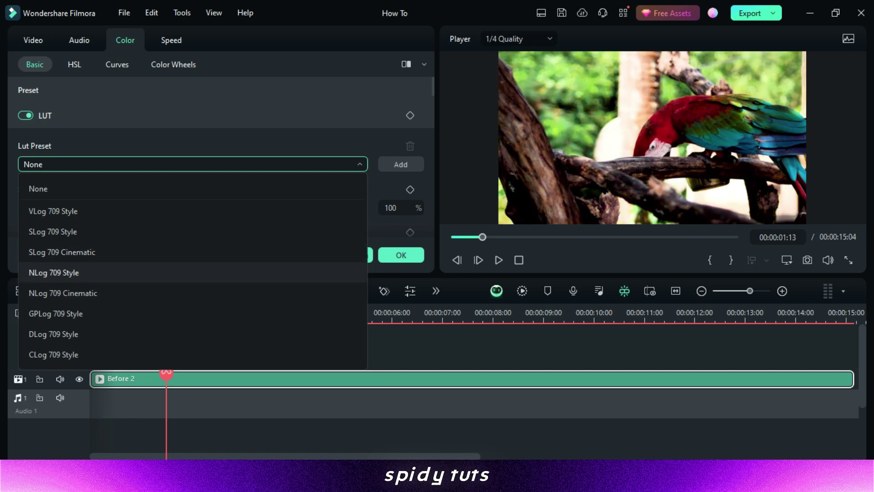
pyautogui.click(53, 231)
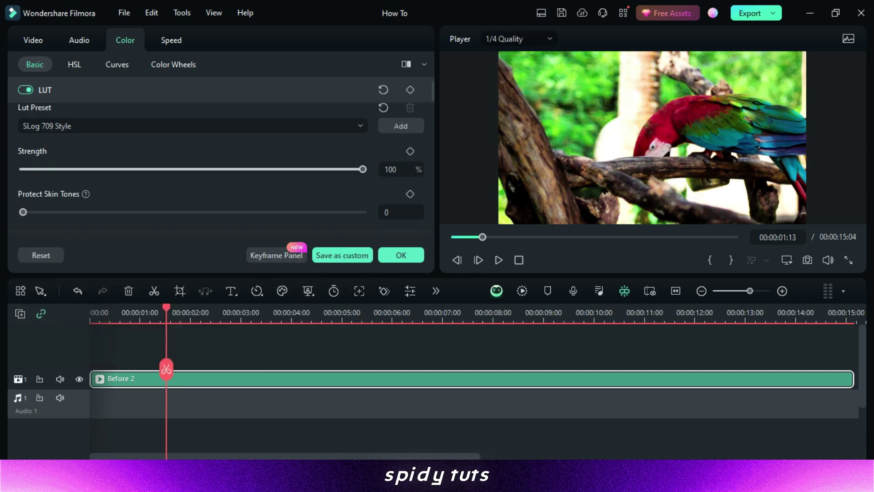
# - Rebalance the light under the LUT by setting exposure to 2 and shadow to -20
pyautogui.scroll(-8, 221, 162)
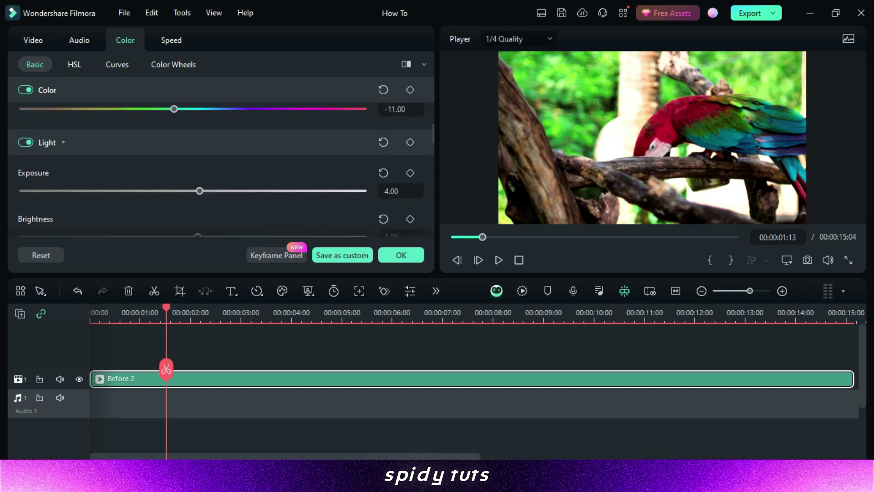
pyautogui.moveTo(200, 191); pyautogui.dragTo(195, 191)
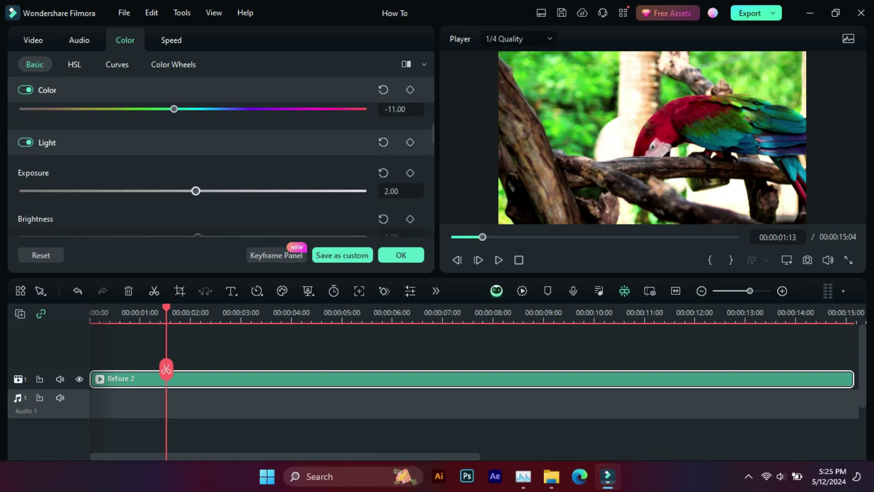
pyautogui.scroll(-2, 222, 162)
pyautogui.moveTo(197, 160)
pyautogui.mouseDown()
pyautogui.moveTo(189, 160)
pyautogui.moveTo(198, 159)
pyautogui.mouseUp()
pyautogui.moveTo(175, 207); pyautogui.dragTo(159, 222)
pyautogui.scroll(-1, 219, 164)
pyautogui.scroll(-1, 219, 164)
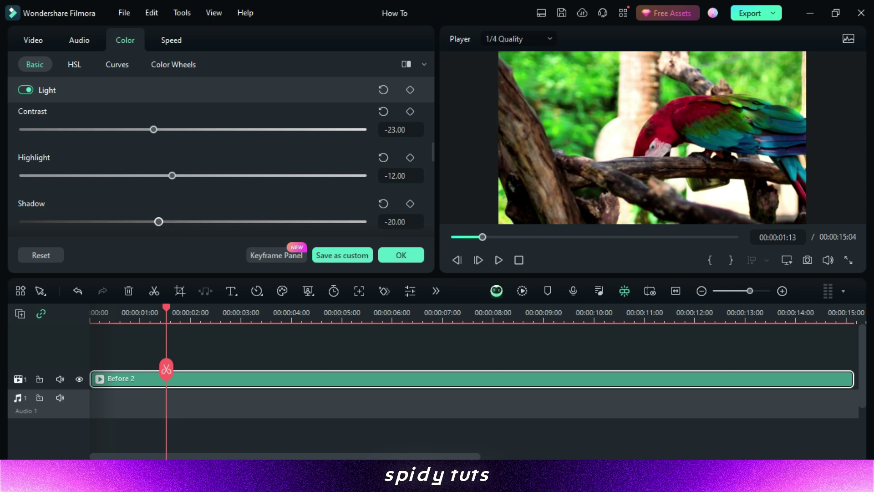
# - Set the clip's White to -13, raise Black slightly and confirm the adjustments
pyautogui.scroll(-2, 219, 164)
pyautogui.moveTo(190, 191); pyautogui.dragTo(170, 190)
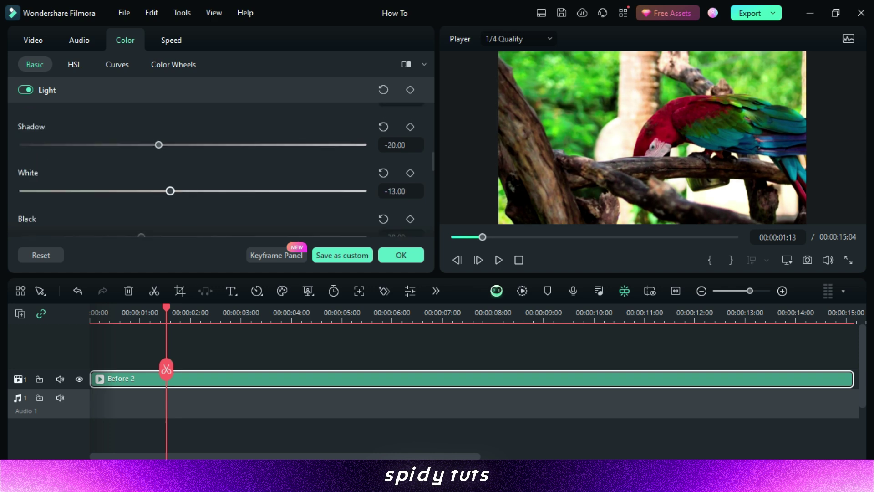
pyautogui.scroll(-2, 218, 182)
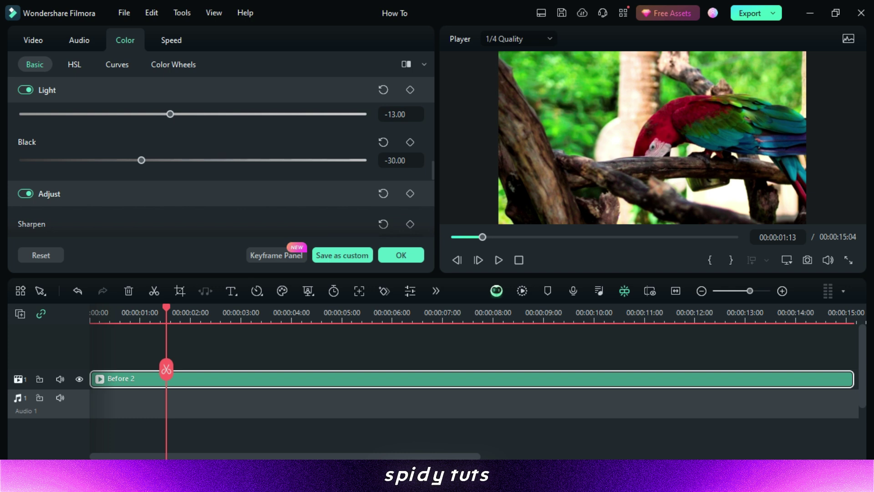
pyautogui.moveTo(141, 160)
pyautogui.mouseDown()
pyautogui.moveTo(160, 160)
pyautogui.moveTo(151, 160)
pyautogui.mouseUp()
pyautogui.scroll(4, 150, 160)
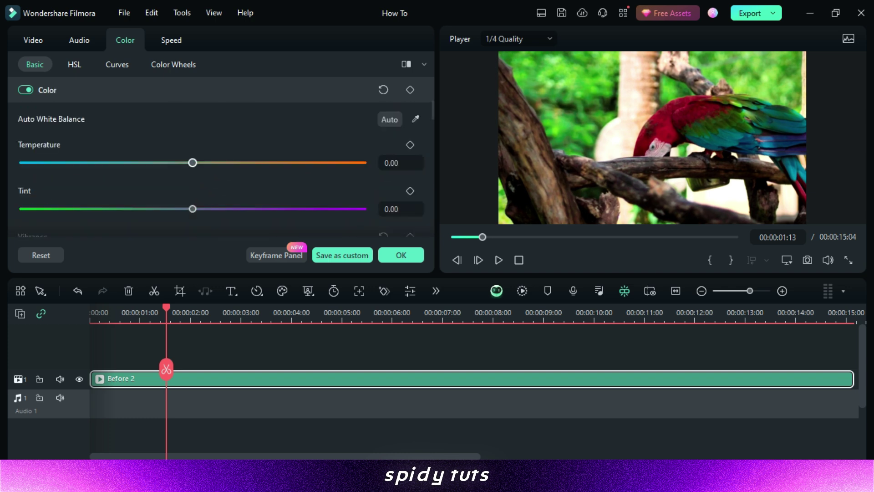
pyautogui.click(401, 255)
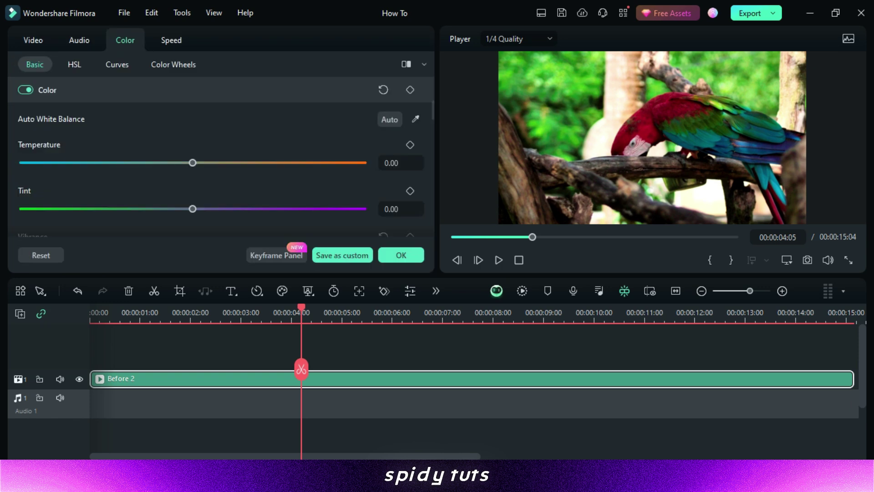
# - Compare the LUT presets on the clip, keep SLog 709 Style and confirm
pyautogui.click(359, 164)
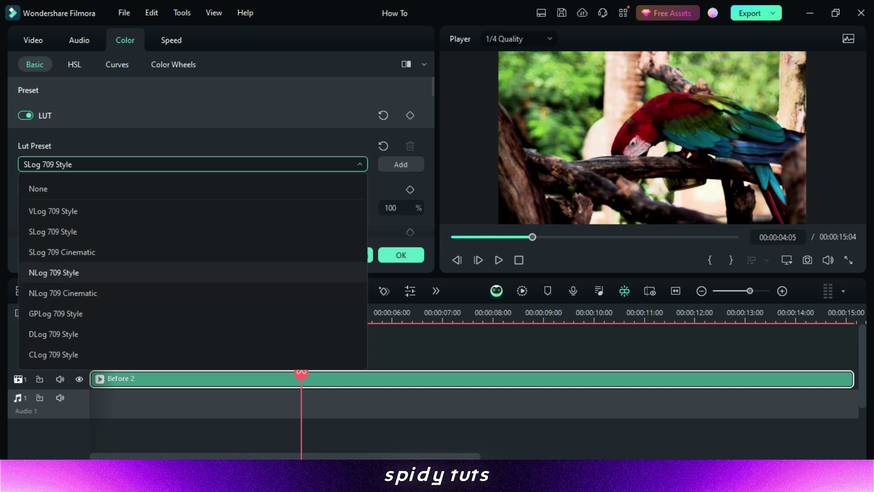
pyautogui.click(53, 231)
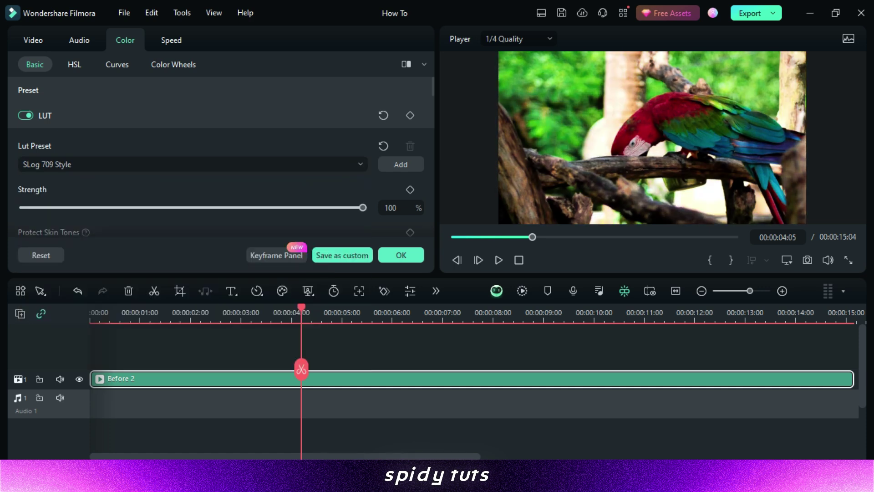
pyautogui.click(401, 255)
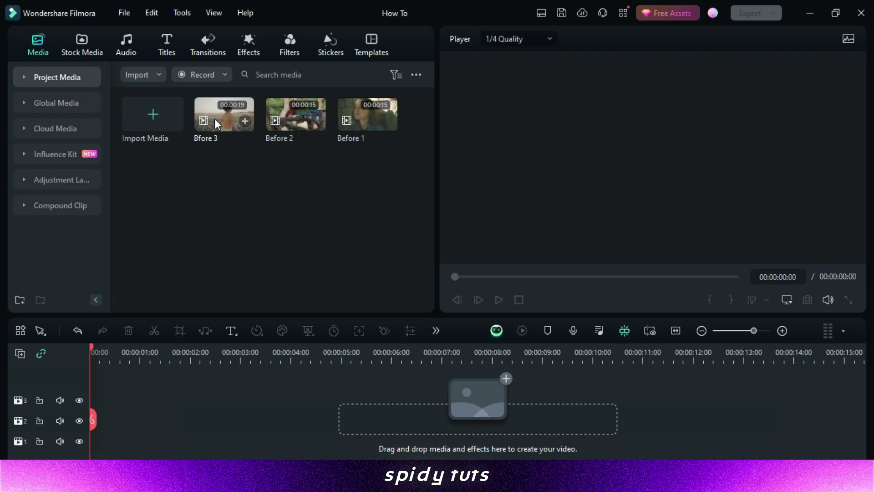
# - Add the Bfore 3 clip to the empty timeline and split it at 3 seconds
pyautogui.moveTo(214, 118); pyautogui.dragTo(91, 418)
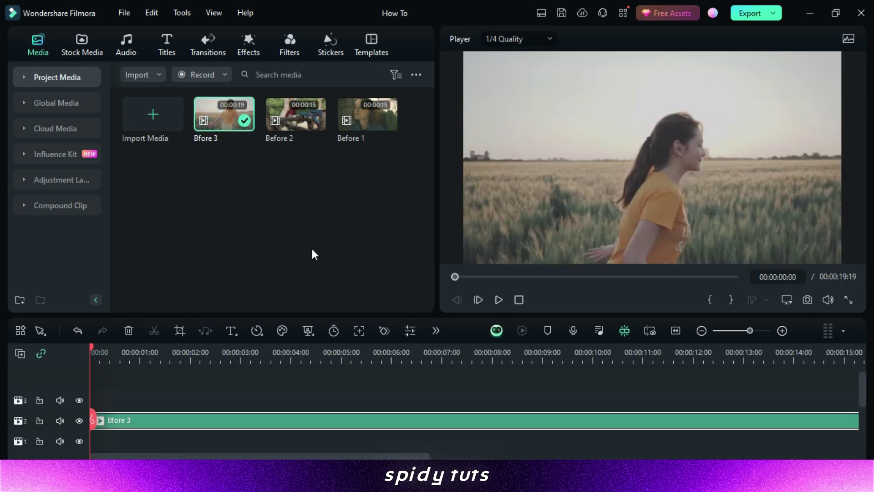
pyautogui.moveTo(229, 352); pyautogui.dragTo(242, 367)
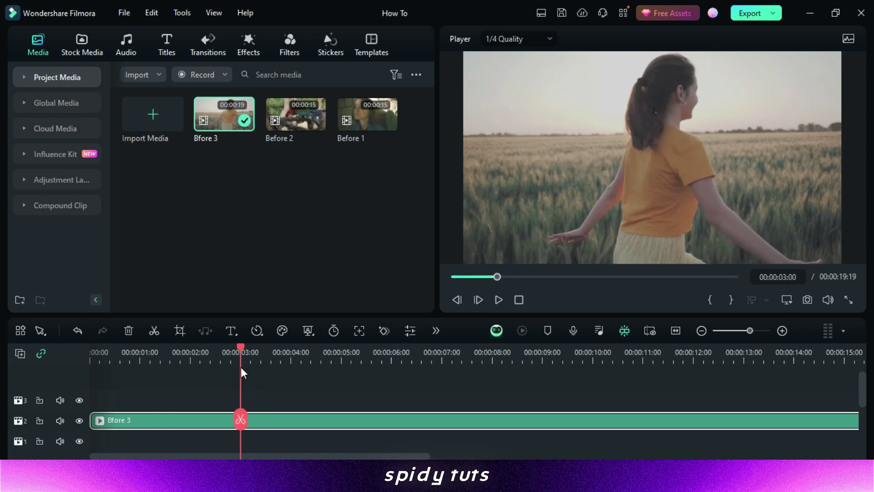
pyautogui.click(241, 414)
# - Open the color settings of the second Bfore 3 segment and pull down the shadows on its luma curve
pyautogui.click(363, 355)
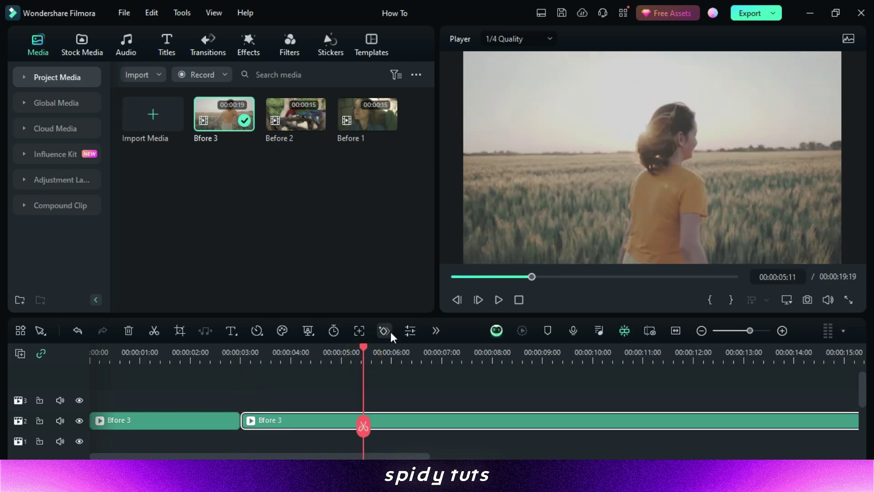
pyautogui.click(410, 330)
pyautogui.scroll(10, 209, 145)
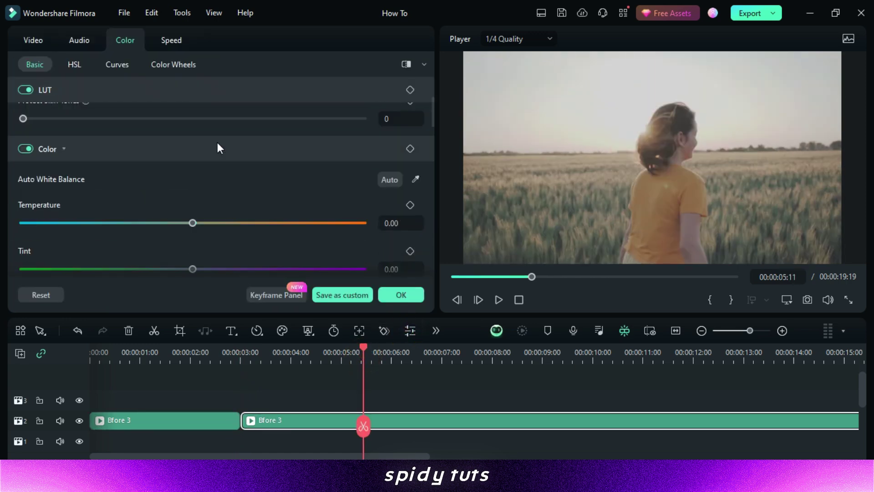
pyautogui.scroll(-2, 228, 182)
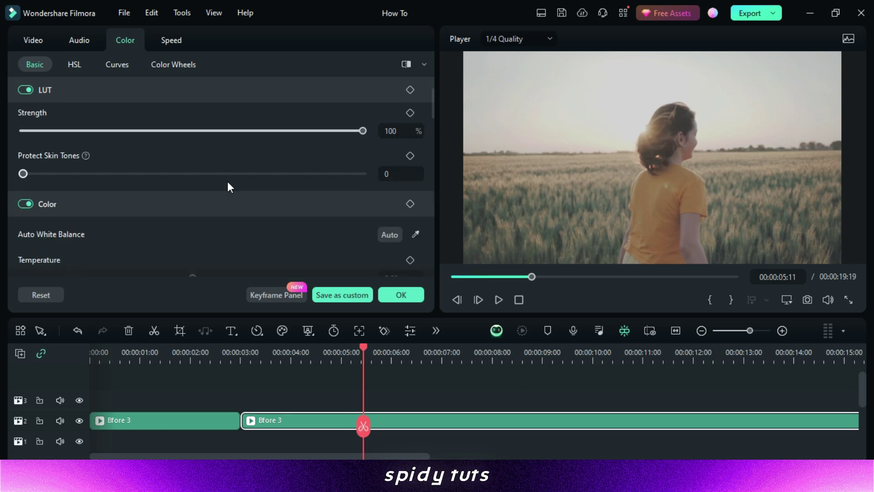
pyautogui.scroll(1, 228, 181)
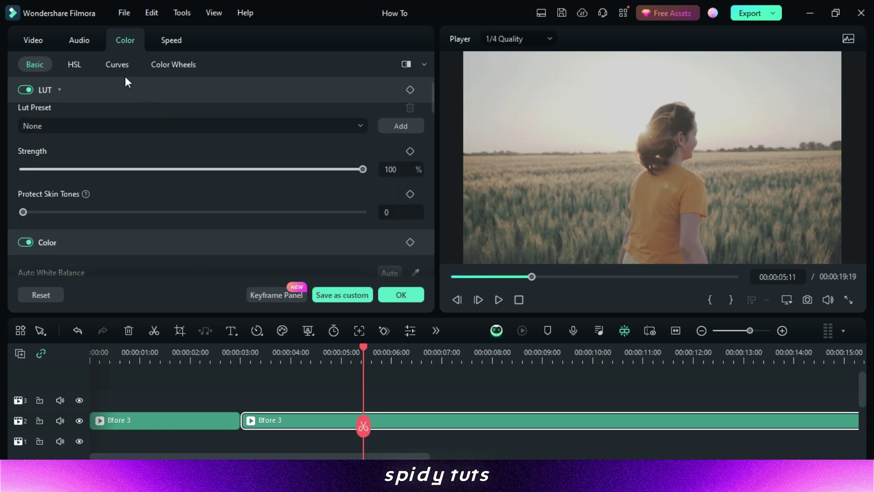
pyautogui.click(117, 64)
pyautogui.moveTo(99, 241); pyautogui.dragTo(99, 249)
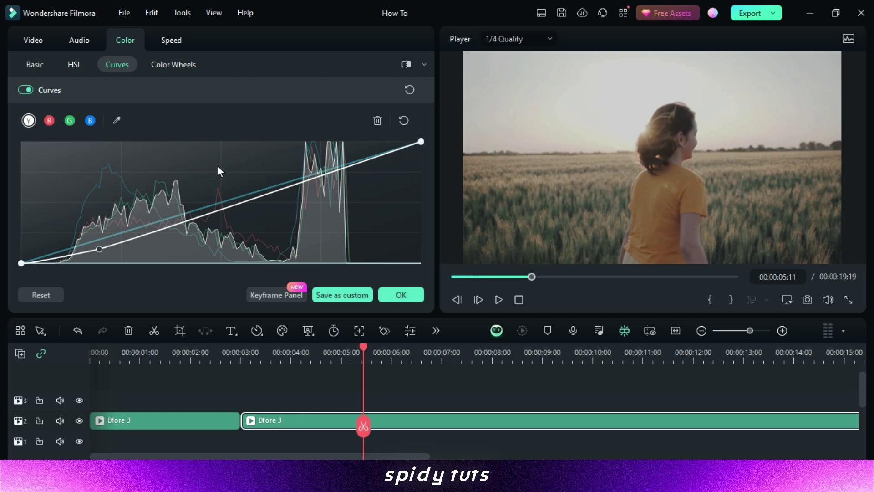
# - Raise the highlights on the luma curve and ease the shadow point up slightly to form a gentle S-curve
pyautogui.click(350, 166)
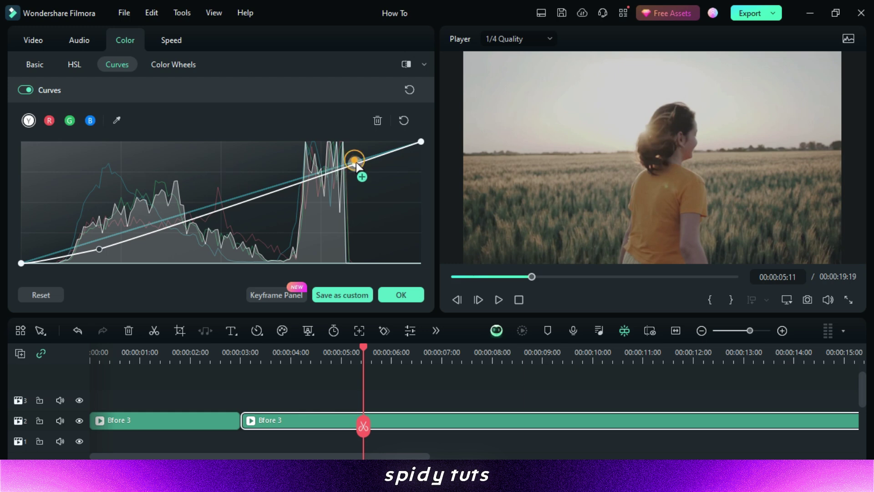
pyautogui.moveTo(356, 162); pyautogui.dragTo(353, 155)
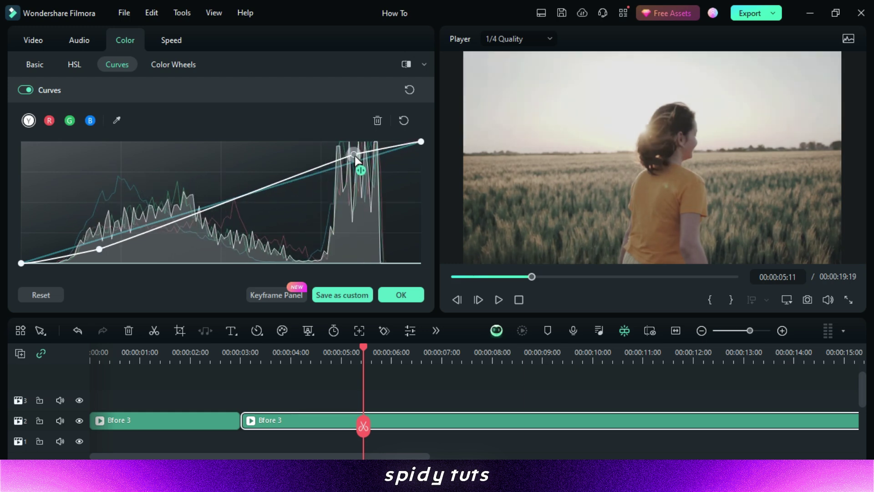
pyautogui.click(122, 241)
pyautogui.moveTo(98, 247); pyautogui.dragTo(100, 247)
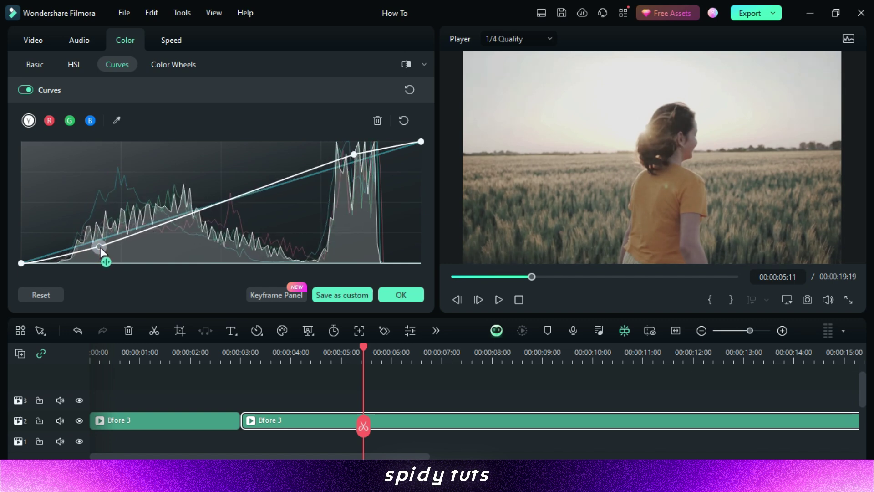
# - Set the segment's basic light values to exposure 1, brightness -11 and contrast 25
pyautogui.click(48, 65)
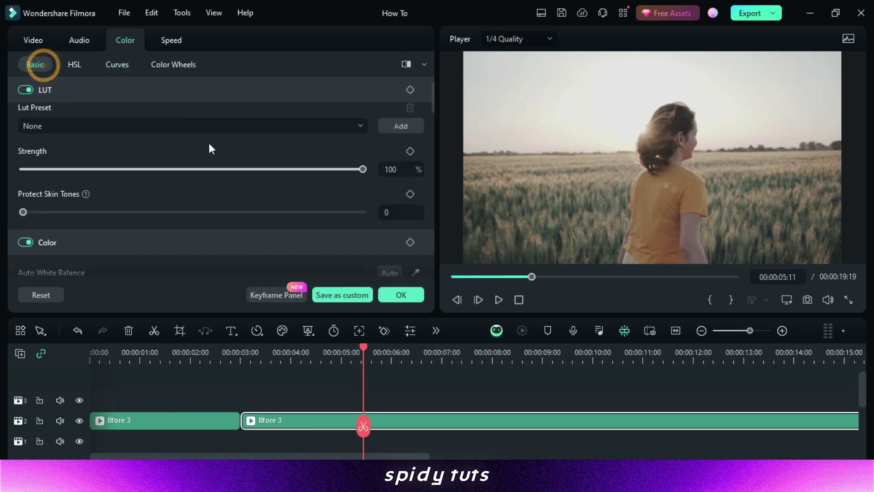
pyautogui.scroll(-4, 216, 161)
pyautogui.scroll(-4, 220, 175)
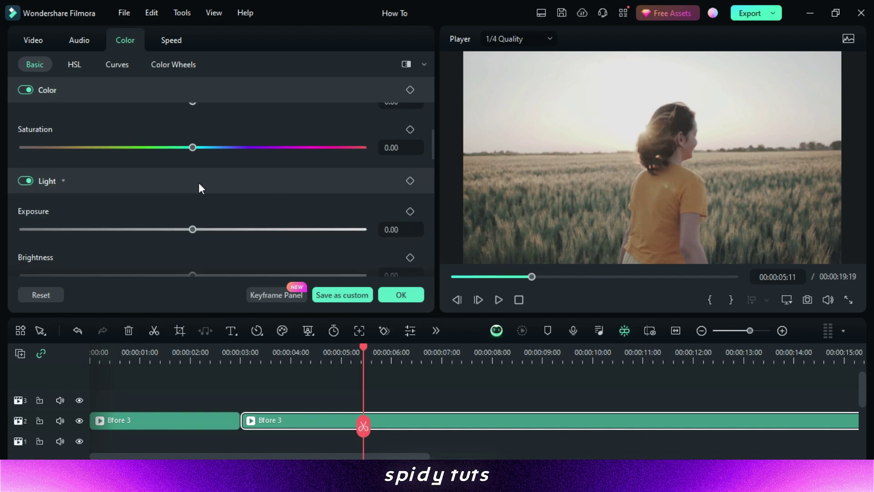
pyautogui.moveTo(193, 227); pyautogui.dragTo(174, 241)
pyautogui.scroll(-1, 195, 235)
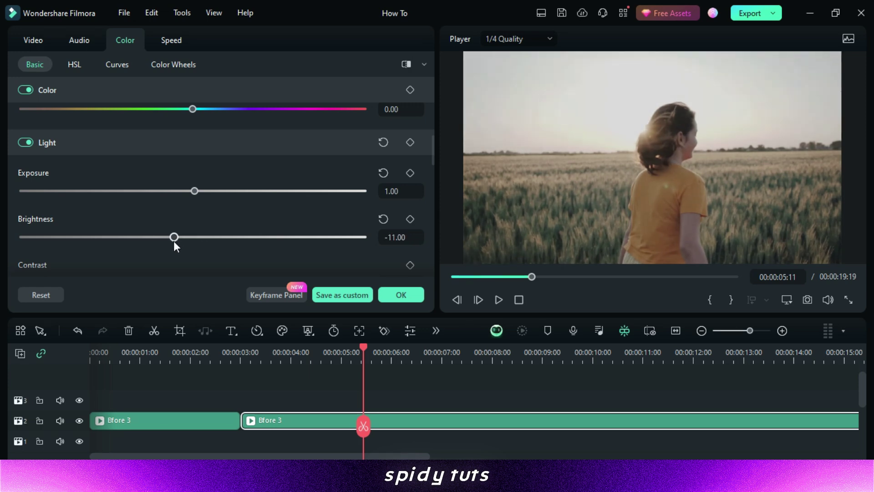
pyautogui.scroll(-1, 174, 240)
pyautogui.moveTo(196, 246); pyautogui.dragTo(235, 245)
# - Set the segment's highlight to 11 and its shadow to -16
pyautogui.scroll(-2, 198, 231)
pyautogui.moveTo(198, 216); pyautogui.dragTo(212, 216)
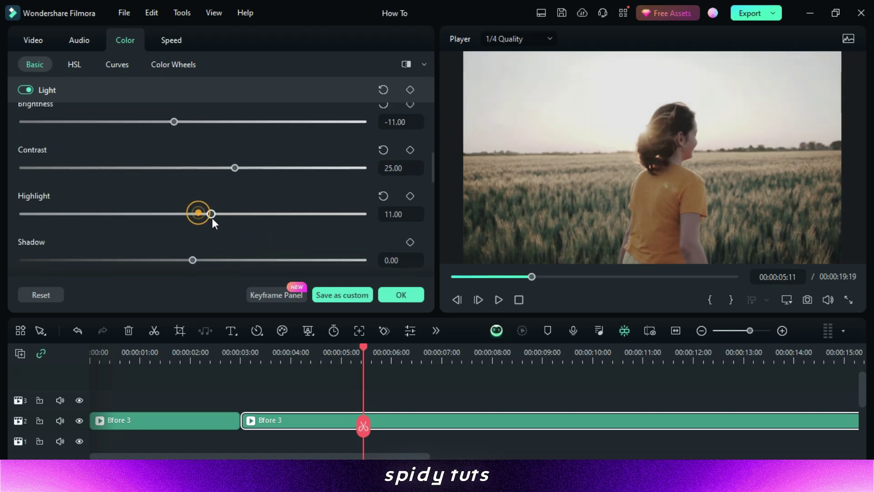
pyautogui.moveTo(192, 260); pyautogui.dragTo(167, 260)
pyautogui.scroll(-2, 165, 258)
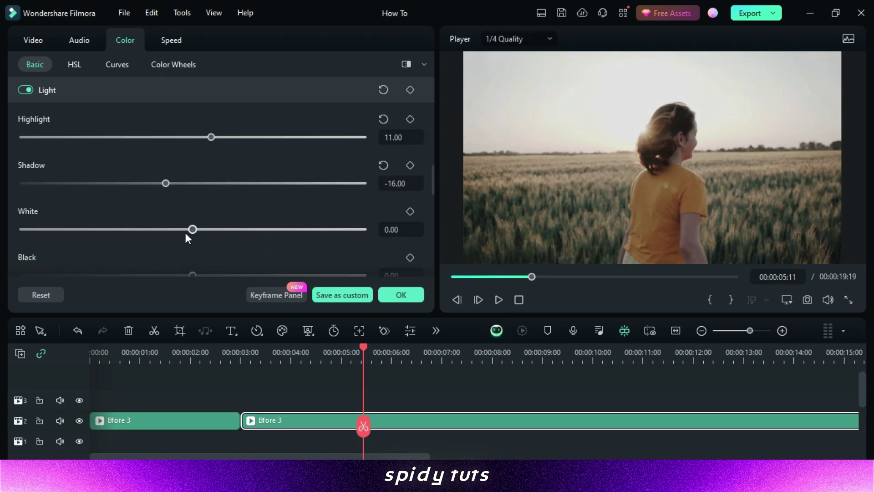
# - Set White to 8, compare several Black levels and settle on -8
pyautogui.moveTo(186, 231); pyautogui.dragTo(96, 233)
pyautogui.scroll(-1, 208, 236)
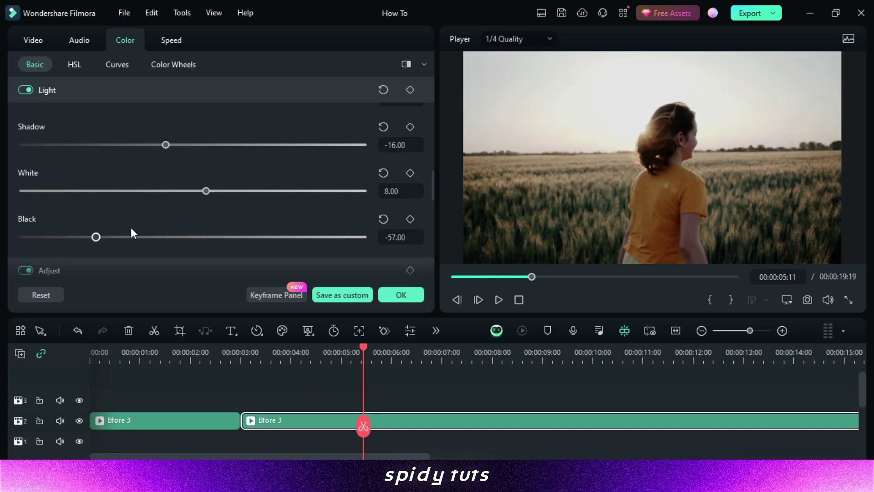
pyautogui.click(184, 236)
pyautogui.scroll(-2, 182, 226)
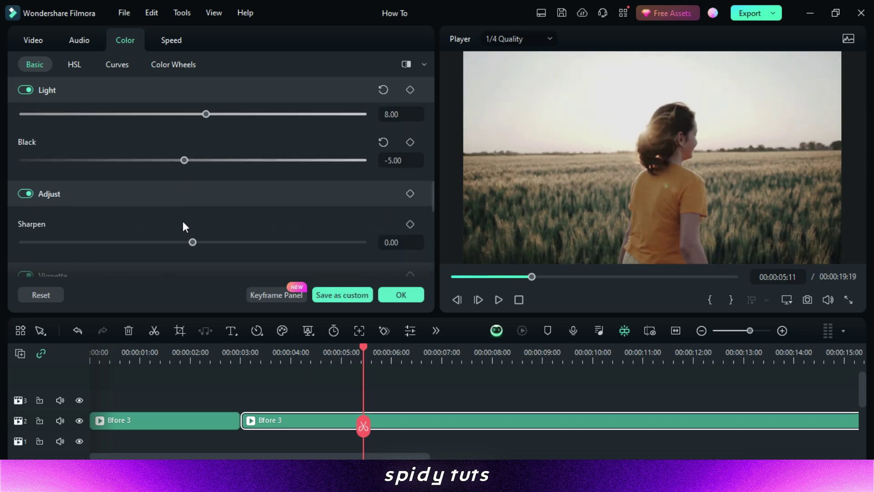
pyautogui.click(218, 161)
pyautogui.scroll(-1, 217, 191)
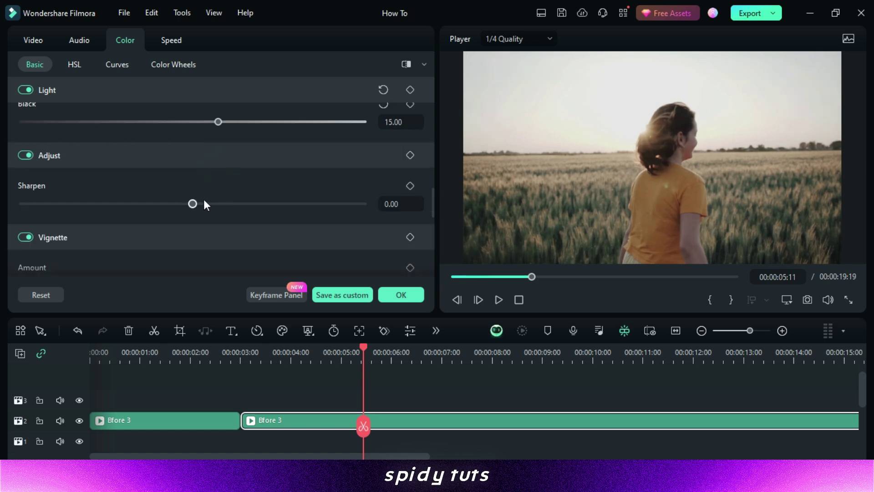
pyautogui.scroll(1, 204, 200)
pyautogui.click(192, 163)
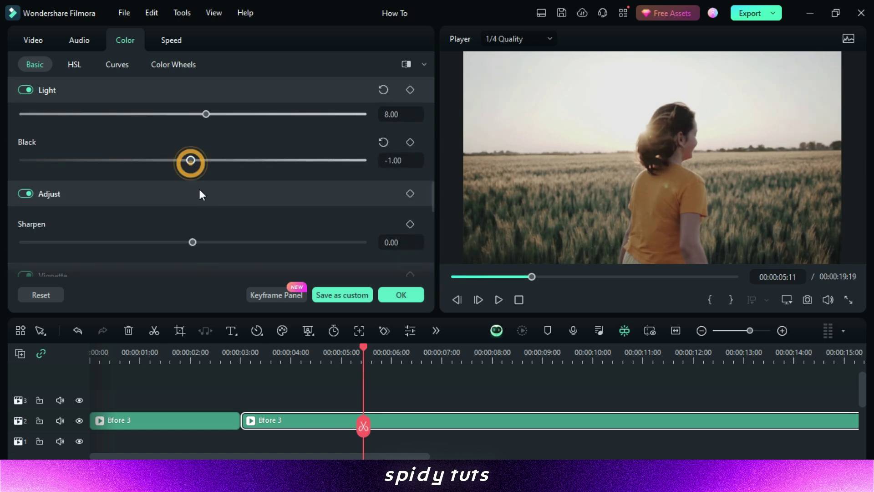
pyautogui.click(180, 160)
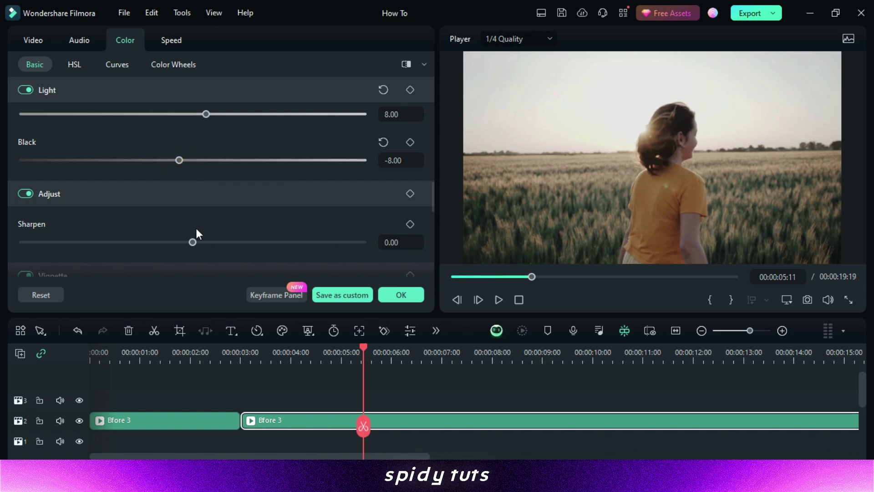
# - Increase the sharpening, set the vignette exposure to 2 and confirm the color adjustments
pyautogui.moveTo(244, 242)
pyautogui.mouseDown()
pyautogui.moveTo(255, 243)
pyautogui.moveTo(244, 244)
pyautogui.mouseUp()
pyautogui.scroll(-7, 244, 244)
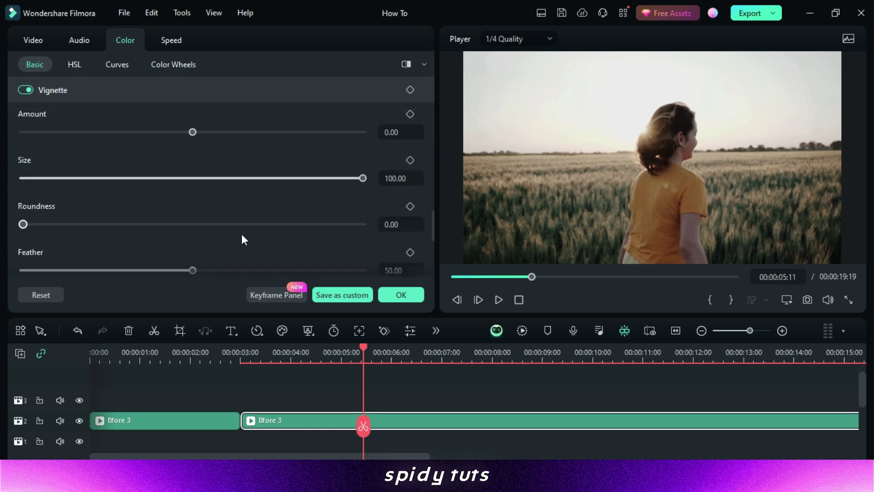
pyautogui.scroll(-3, 242, 234)
pyautogui.scroll(2, 241, 234)
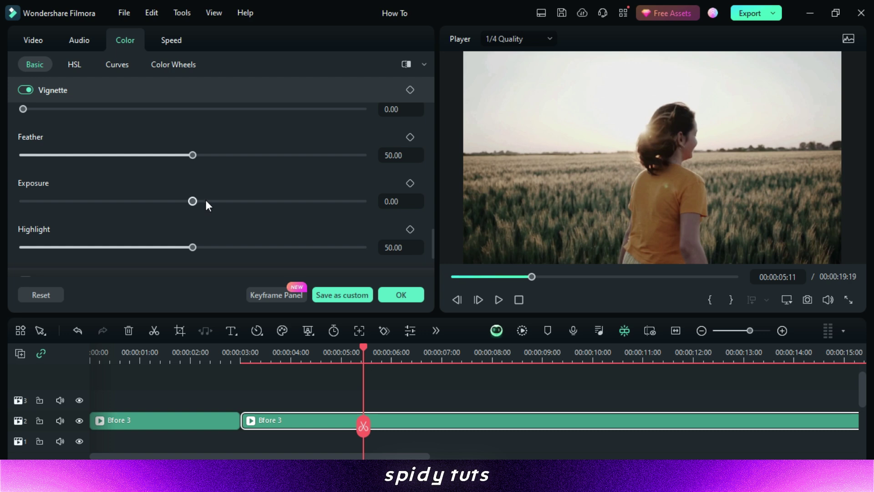
pyautogui.moveTo(205, 201); pyautogui.dragTo(205, 202)
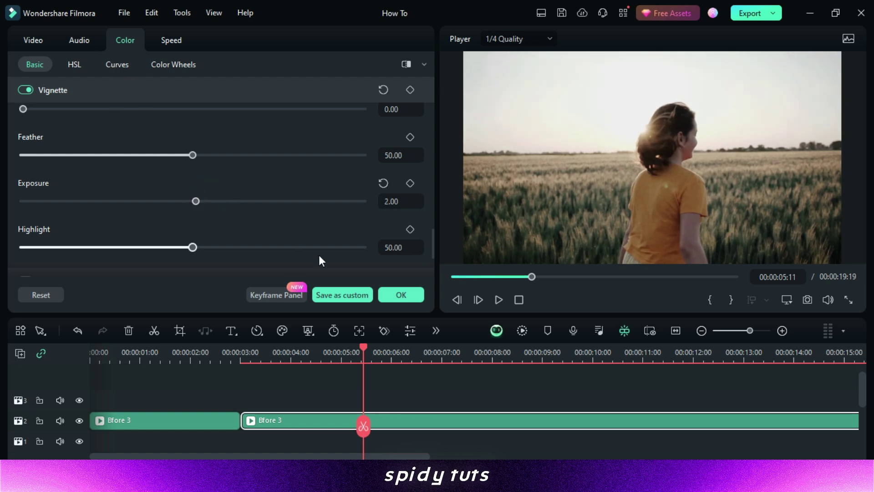
pyautogui.click(399, 293)
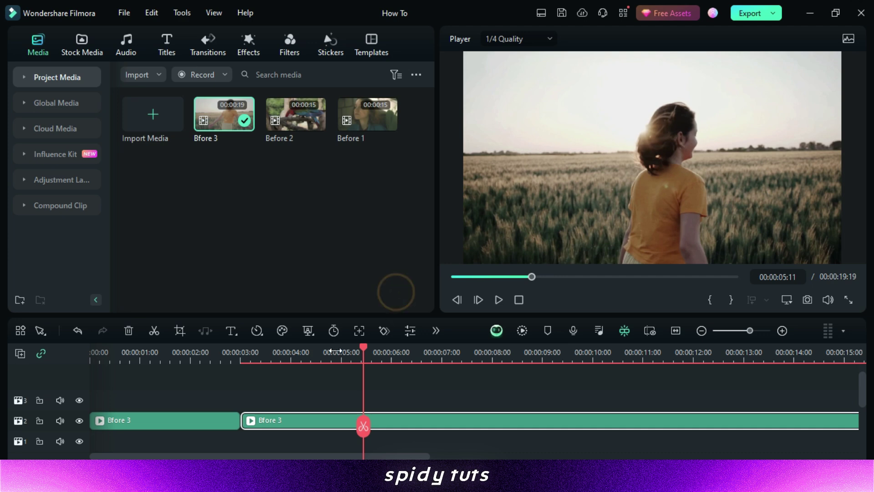
# - Open the filter library and try out the Black Gold Style filter from the basic collection
pyautogui.click(291, 48)
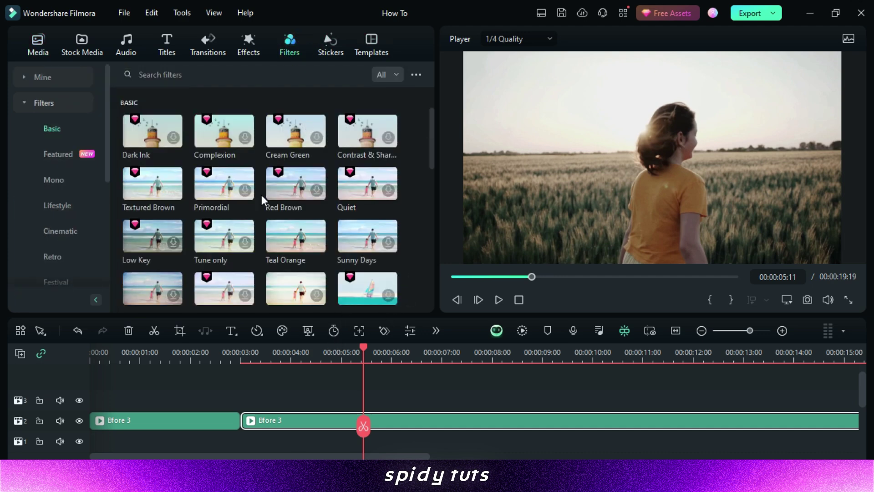
pyautogui.scroll(-6, 261, 195)
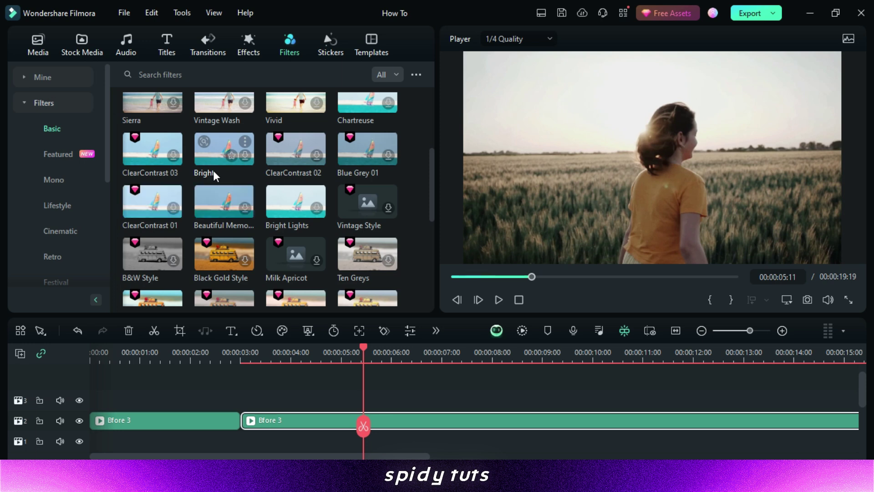
pyautogui.click(240, 239)
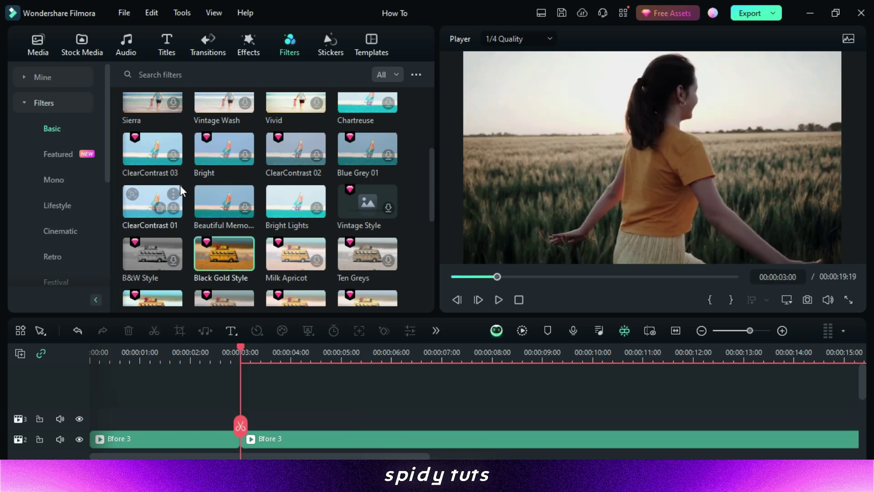
# - Look through the cinematic filters for one that suits the wheat field clip
pyautogui.click(66, 230)
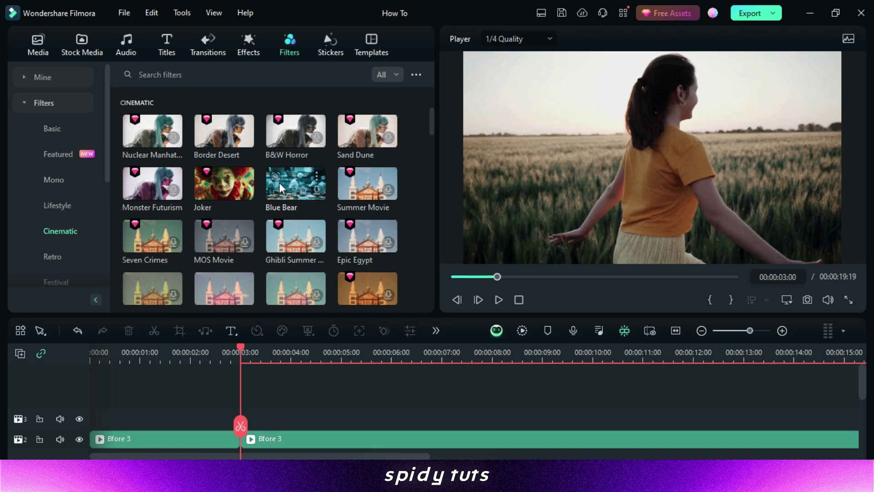
pyautogui.scroll(-2, 279, 183)
pyautogui.scroll(-4, 280, 186)
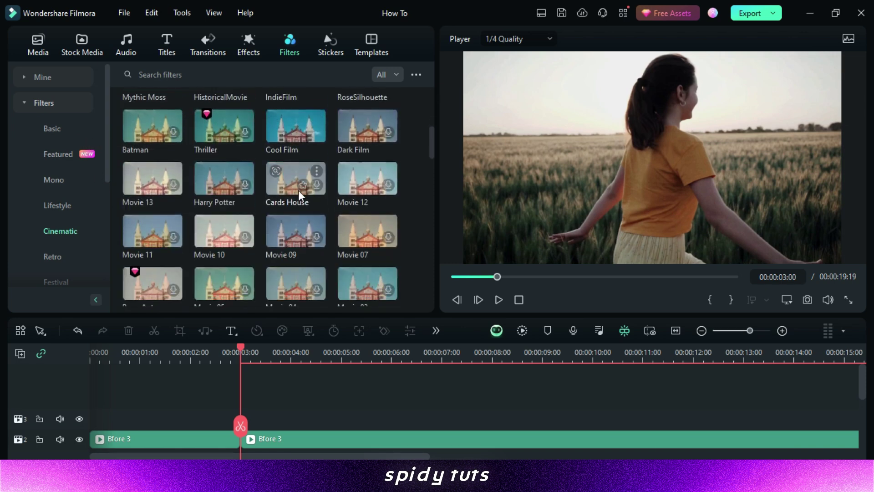
pyautogui.scroll(-4, 299, 191)
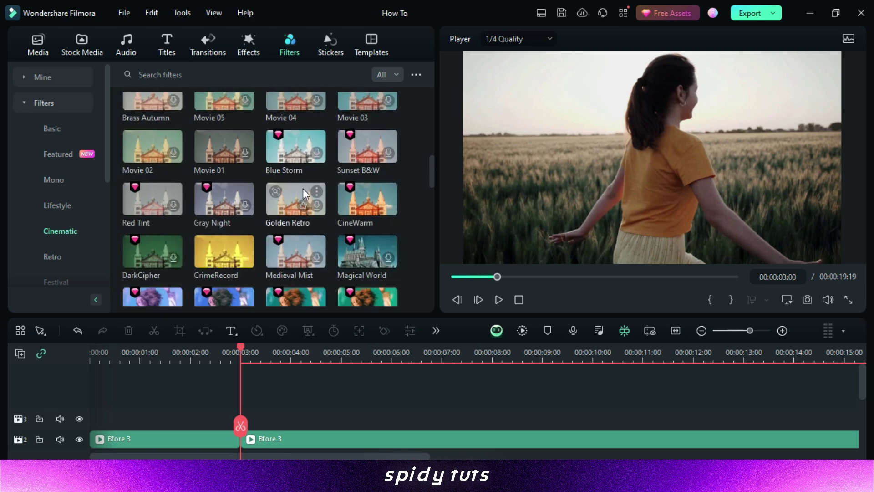
pyautogui.scroll(-4, 305, 185)
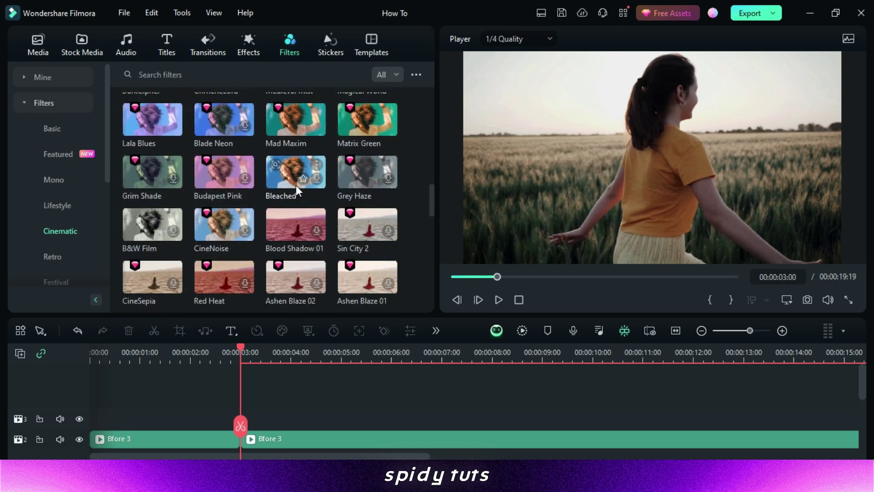
pyautogui.scroll(-6, 295, 185)
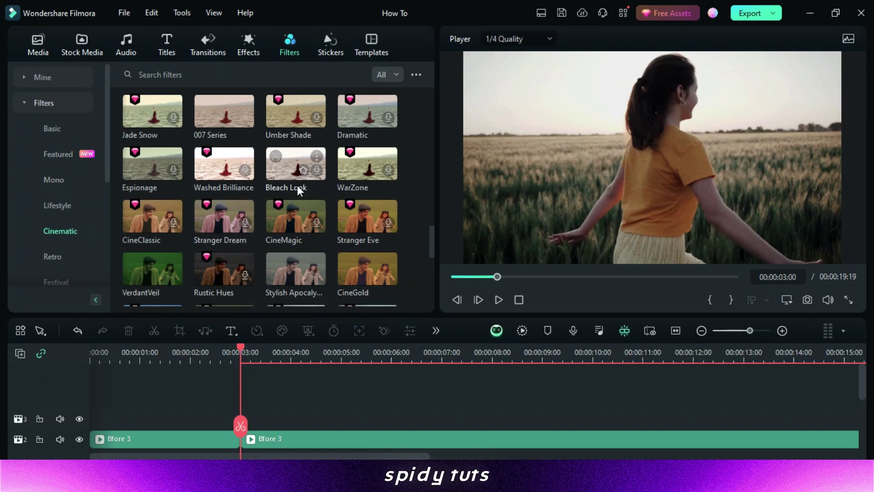
pyautogui.scroll(-6, 297, 186)
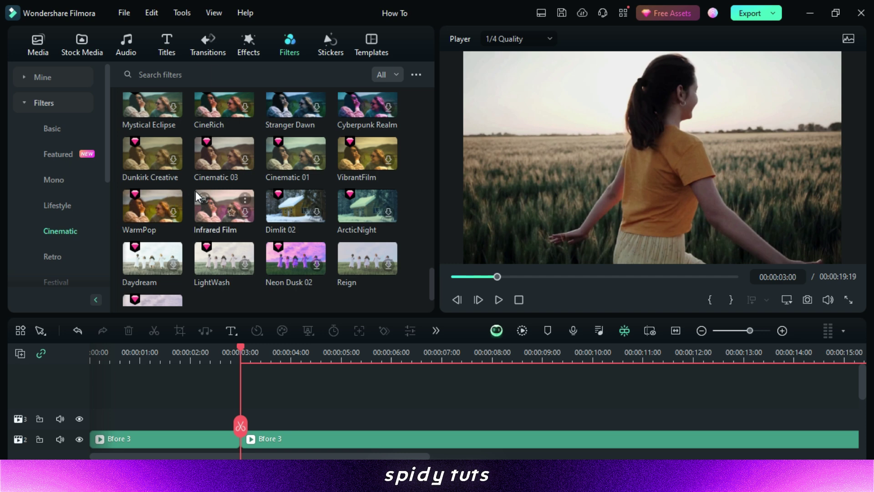
pyautogui.scroll(-1, 351, 185)
pyautogui.scroll(2, 350, 182)
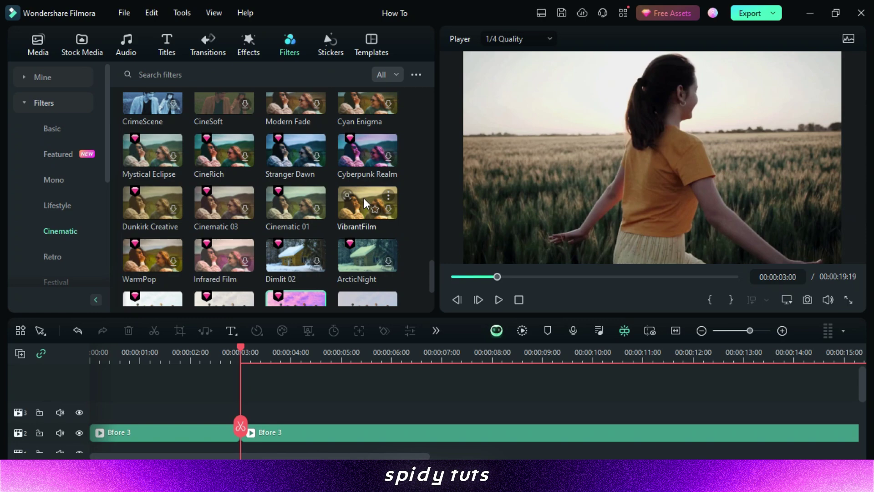
# - Try the VibrantFilm filter above the second Bfore 3 segment from 3 seconds, preview it and undo it
pyautogui.moveTo(363, 197); pyautogui.dragTo(278, 409)
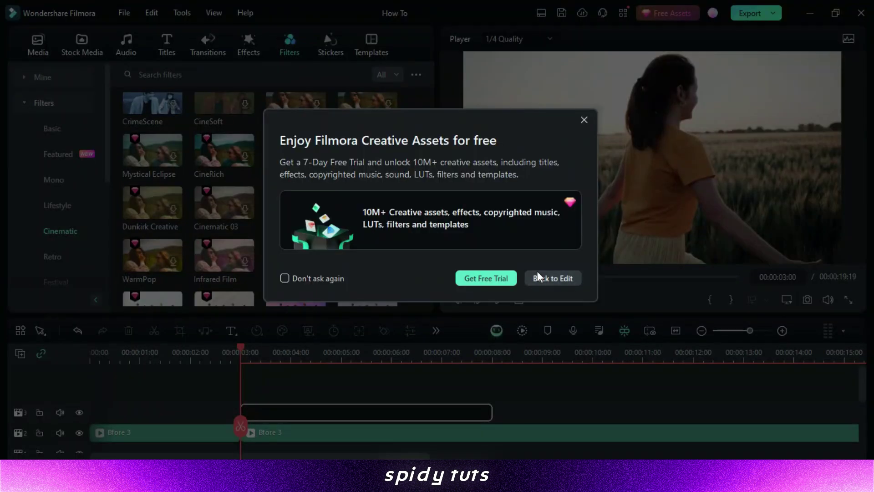
pyautogui.click(536, 273)
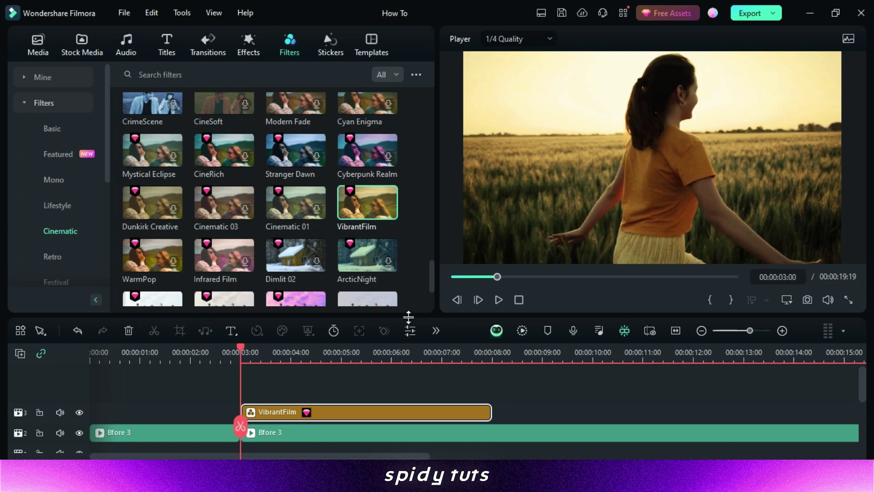
pyautogui.click(377, 353)
pyautogui.click(400, 354)
pyautogui.hotkey('ctrl', 'z')
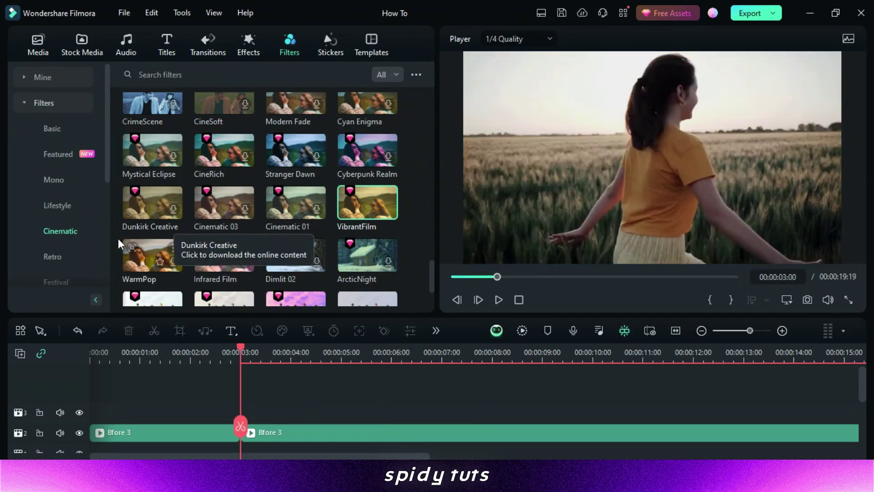
# - Look through the scenery, creative, camera and portrait filter collections for a look that suits the wheat field clip
pyautogui.click(73, 249)
pyautogui.scroll(-3, 79, 247)
pyautogui.click(78, 234)
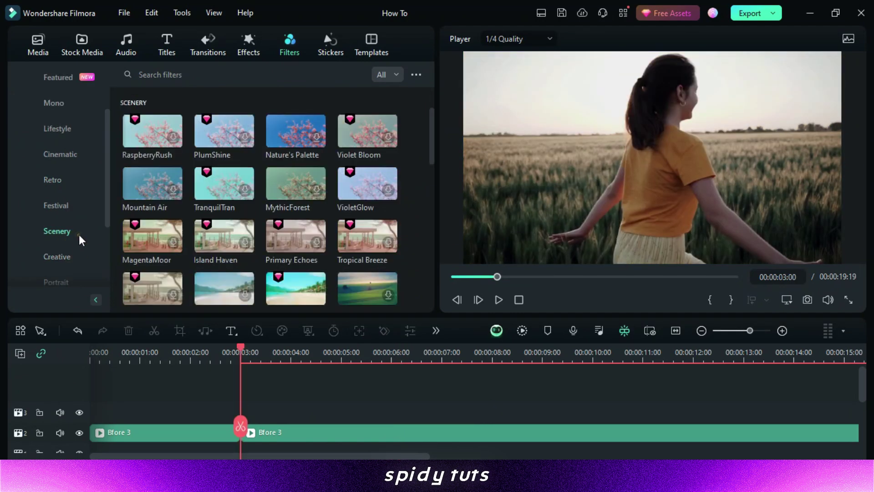
pyautogui.click(80, 259)
pyautogui.scroll(-3, 80, 254)
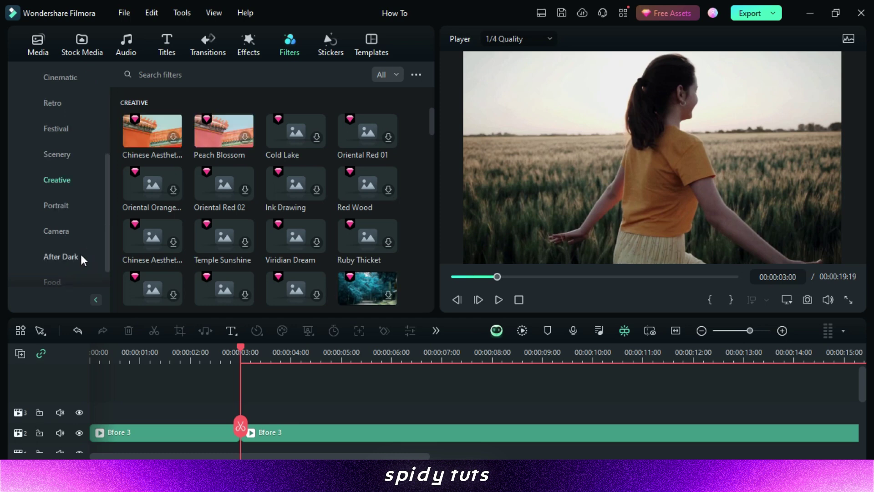
pyautogui.click(78, 233)
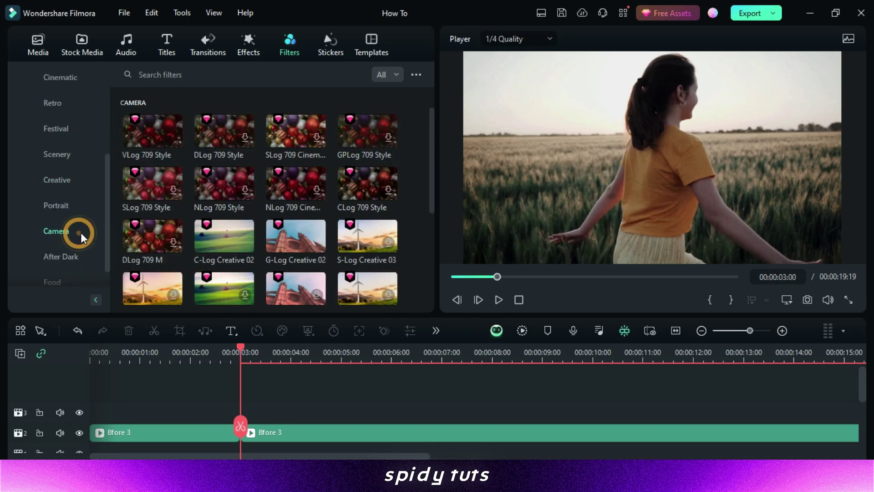
pyautogui.click(80, 198)
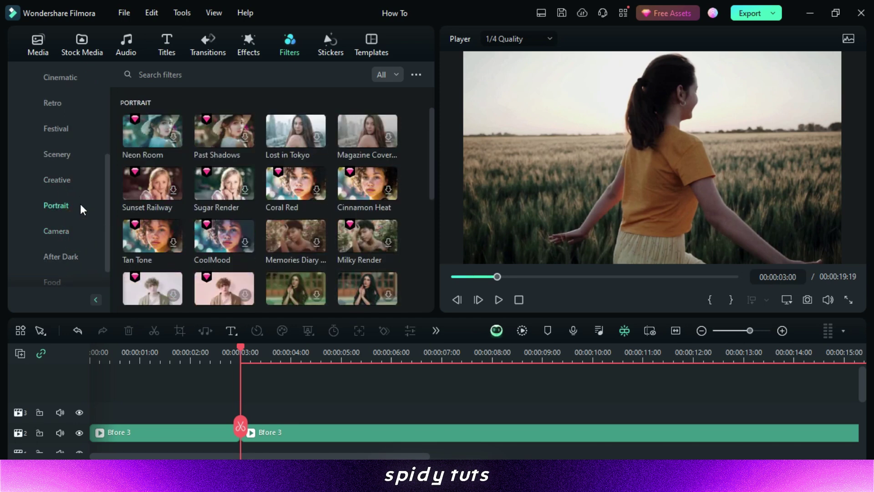
pyautogui.scroll(-1, 80, 209)
pyautogui.scroll(3, 79, 217)
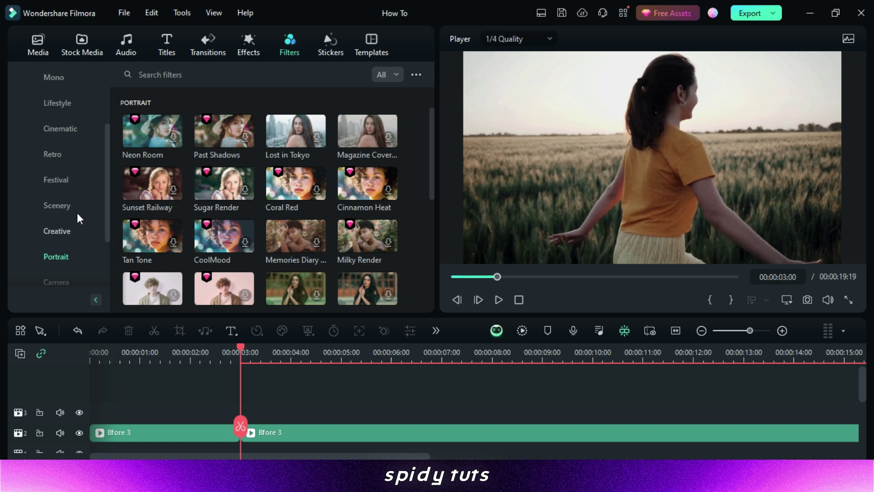
# - Try the retro Golden Olive filter above the second Bfore 3 segment from 3 seconds and delete it again
pyautogui.click(66, 157)
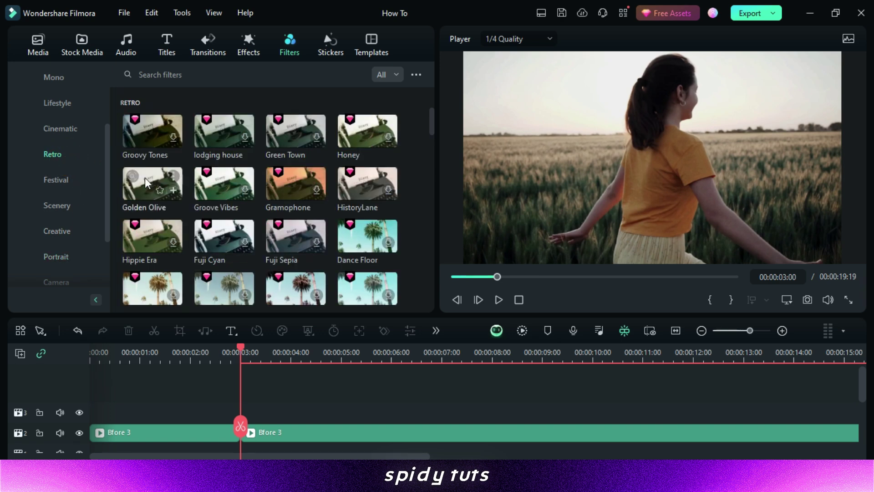
pyautogui.moveTo(142, 184); pyautogui.dragTo(244, 408)
pyautogui.click(585, 117)
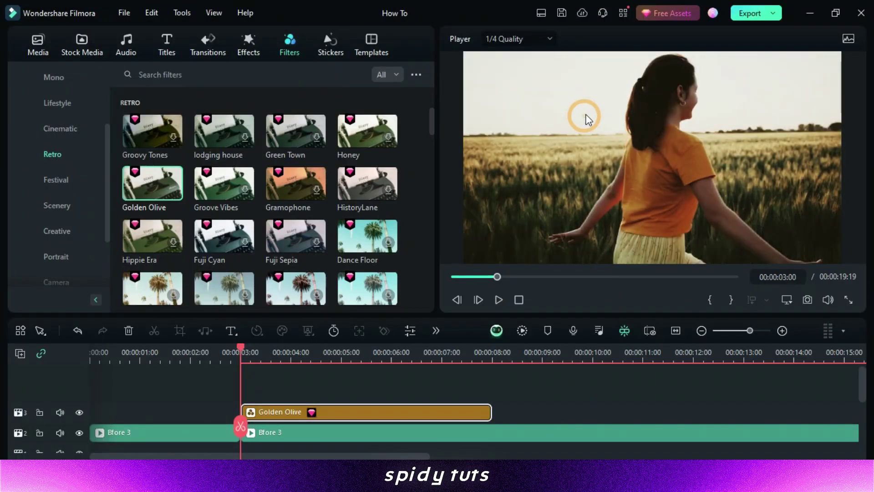
pyautogui.press('Delete')
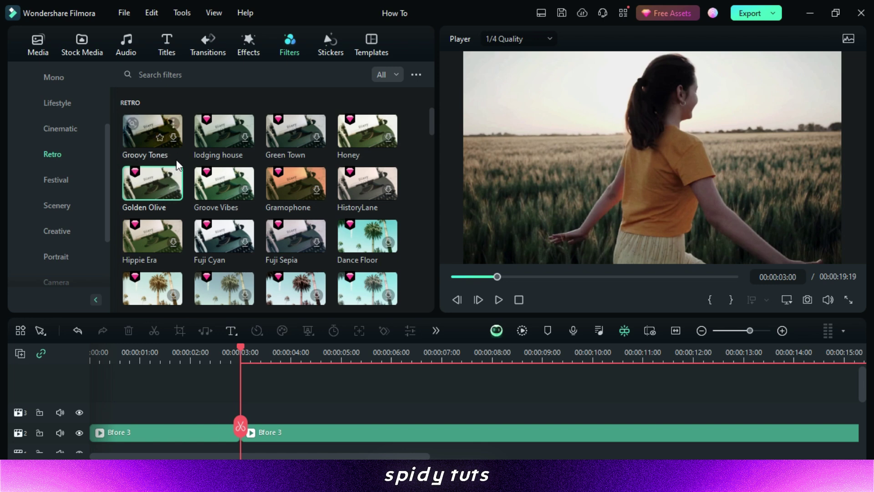
# - Browse the festival, scenery, portrait, creative, After Dark and food filter collections for alternatives
pyautogui.click(115, 159)
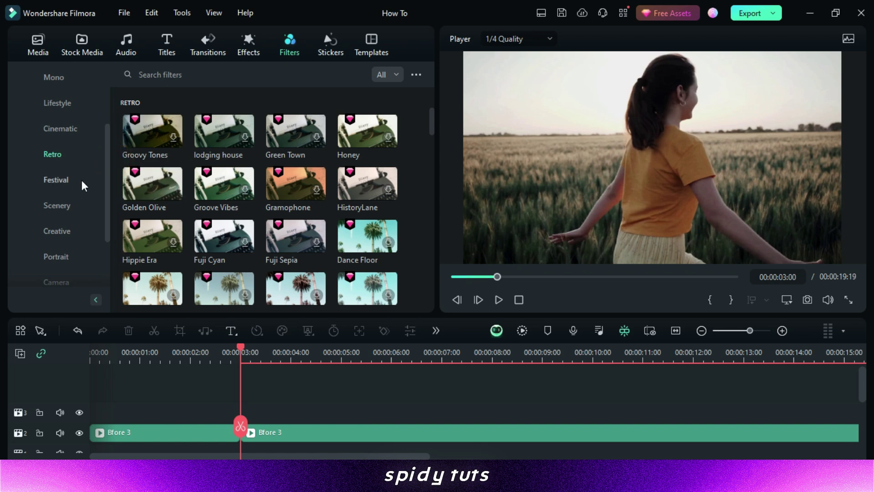
pyautogui.click(66, 180)
pyautogui.click(65, 206)
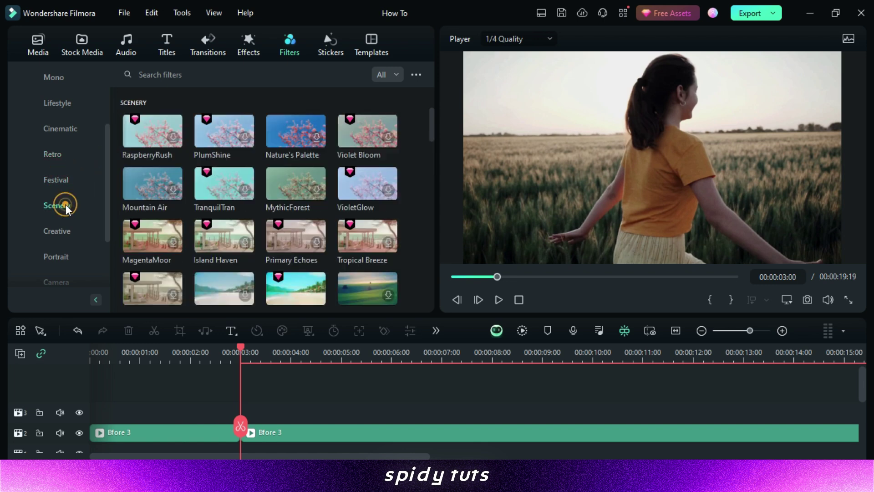
pyautogui.scroll(-2, 69, 212)
pyautogui.click(64, 203)
pyautogui.click(66, 181)
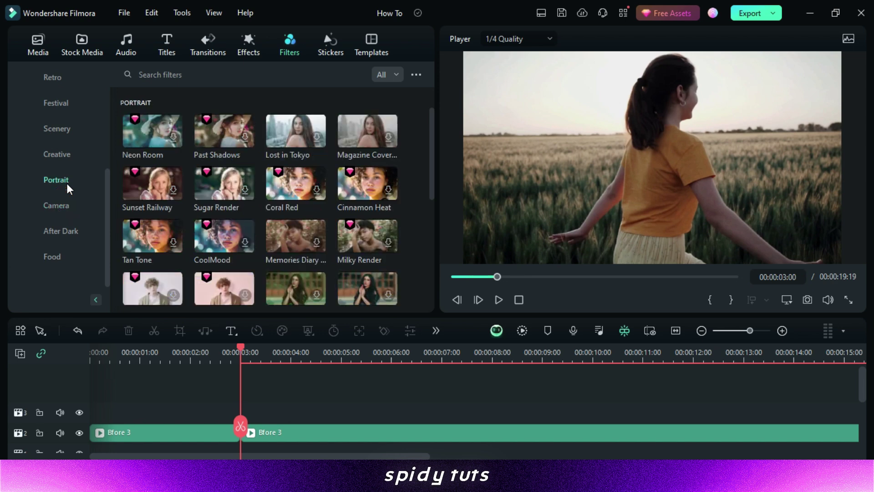
pyautogui.click(58, 154)
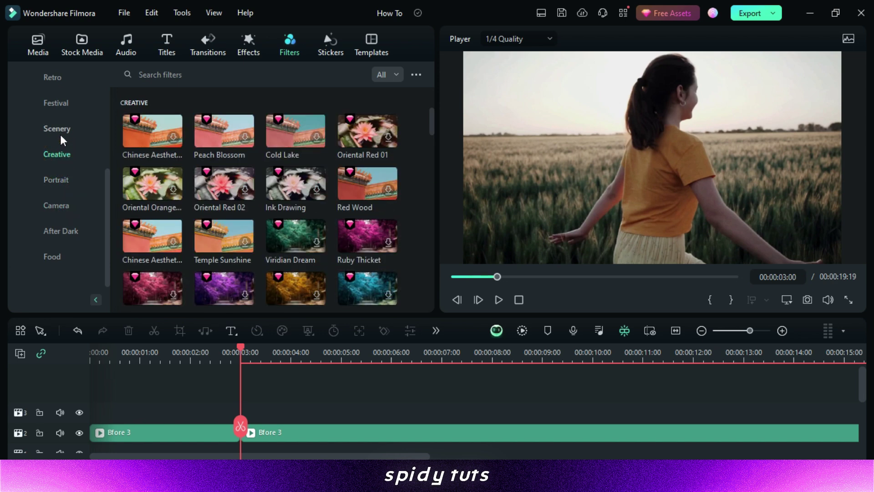
pyautogui.click(65, 230)
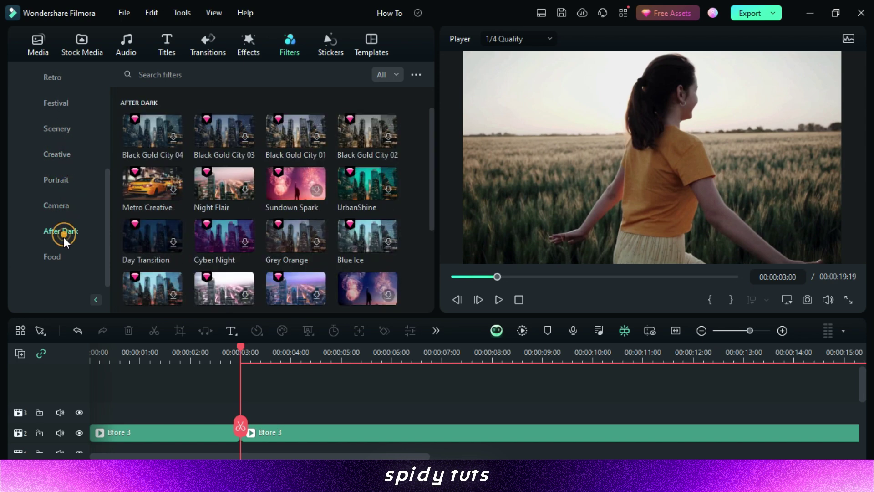
pyautogui.click(57, 247)
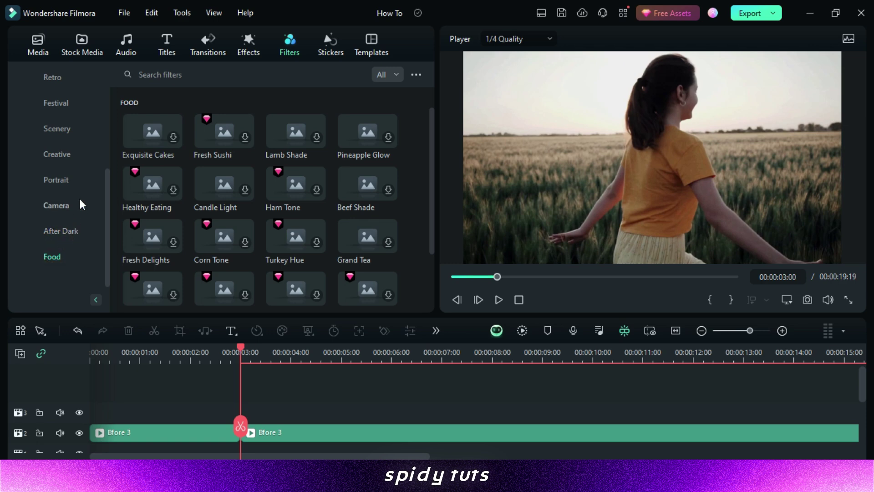
# - Add the Golden Olive filter from the retro collection above the second Bfore 3 segment, starting at 3 seconds
pyautogui.click(58, 78)
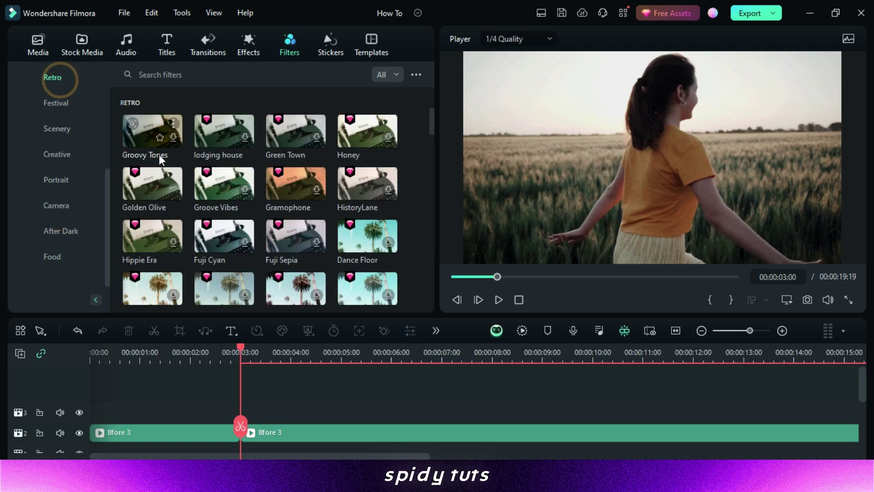
pyautogui.scroll(-2, 199, 206)
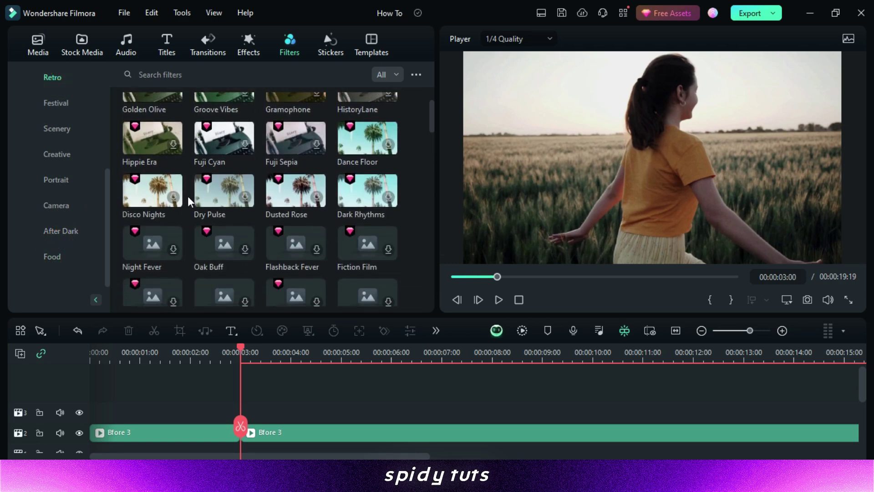
pyautogui.scroll(2, 188, 196)
pyautogui.moveTo(149, 182); pyautogui.dragTo(241, 427)
pyautogui.click(554, 278)
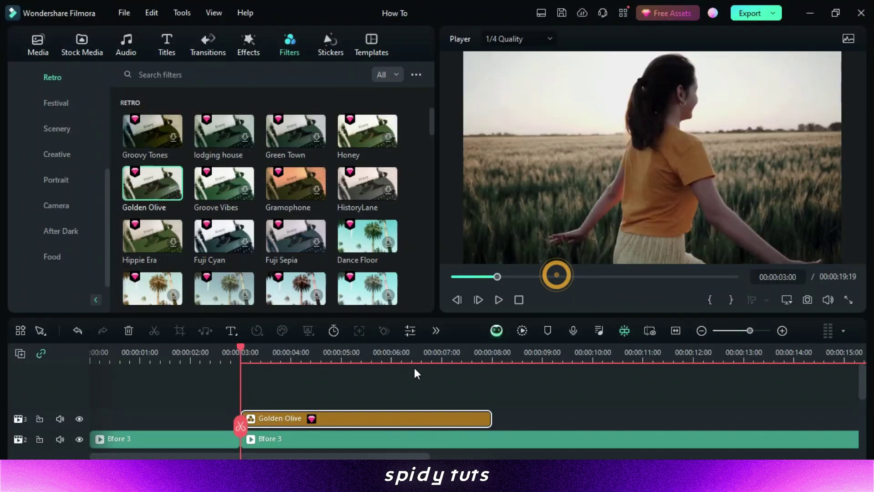
# - Set the Golden Olive filter's opacity to 70%, confirm it and scrub from the unfiltered segment into the filtered one to compare
pyautogui.click(410, 330)
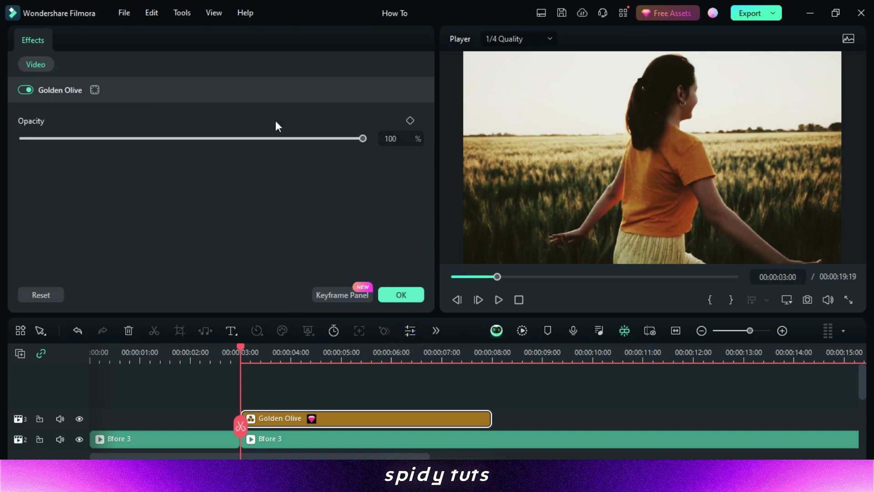
pyautogui.click(268, 141)
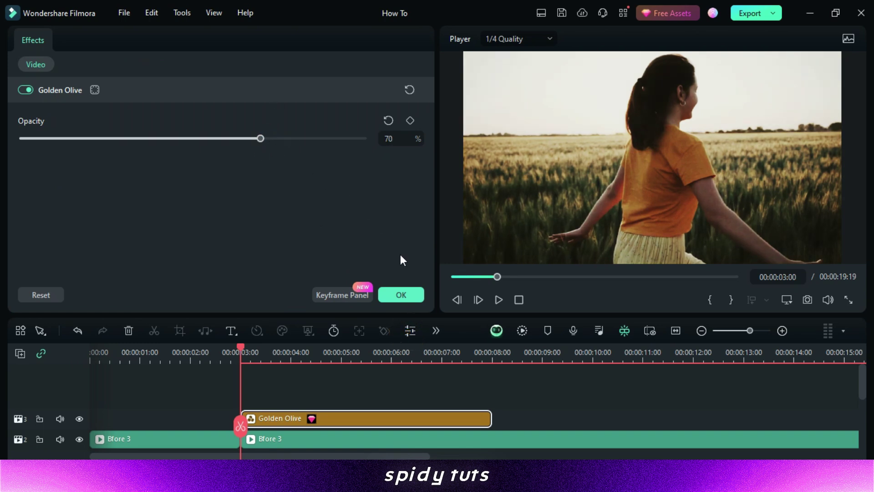
pyautogui.click(396, 293)
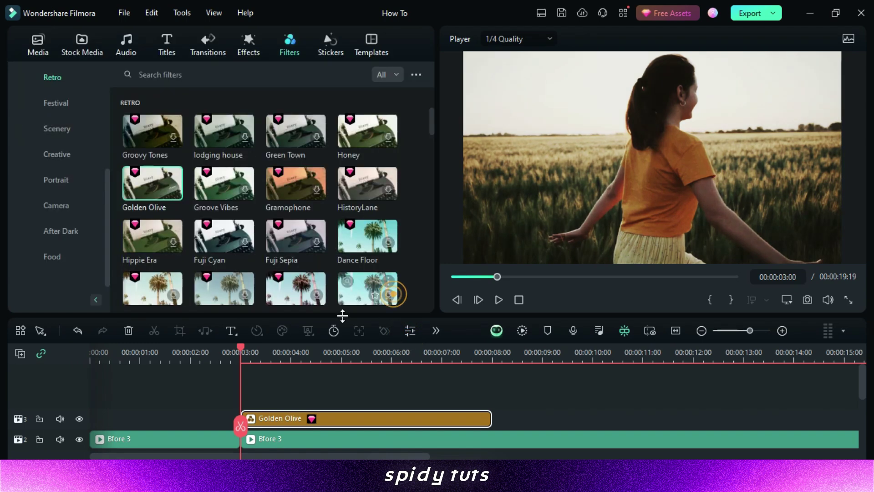
pyautogui.click(217, 354)
pyautogui.moveTo(214, 349); pyautogui.dragTo(374, 335)
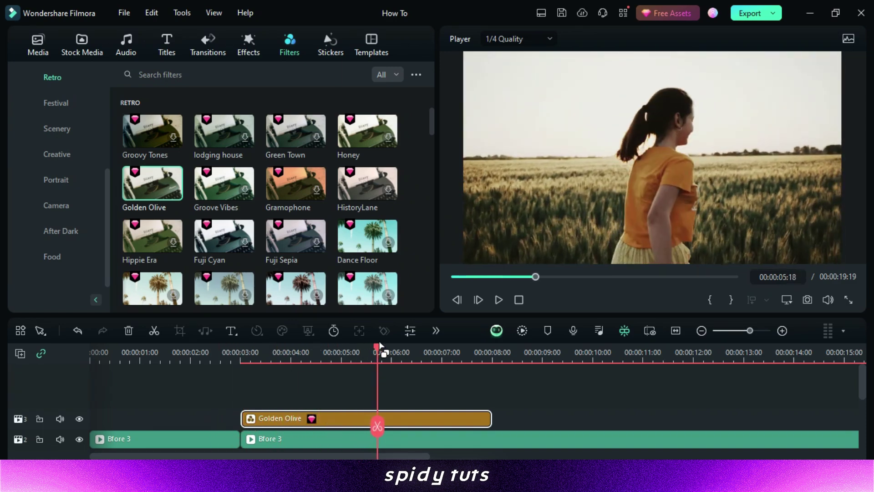